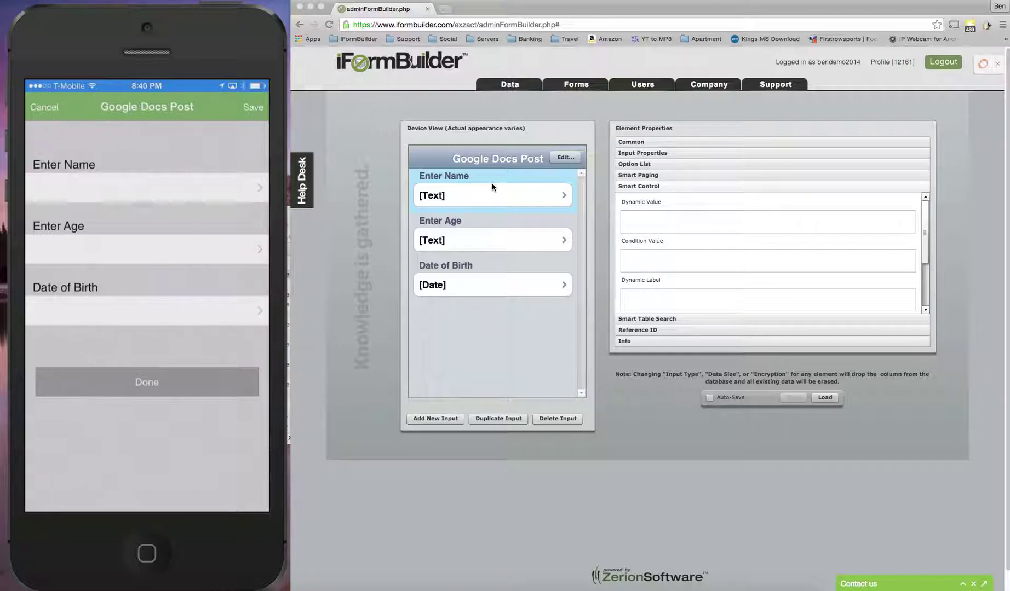
Bring the iFormXMLPost setup guide PDF to the front beside the iFormBuilder form
{"action": "left_click", "coordinate": [667, 585]}
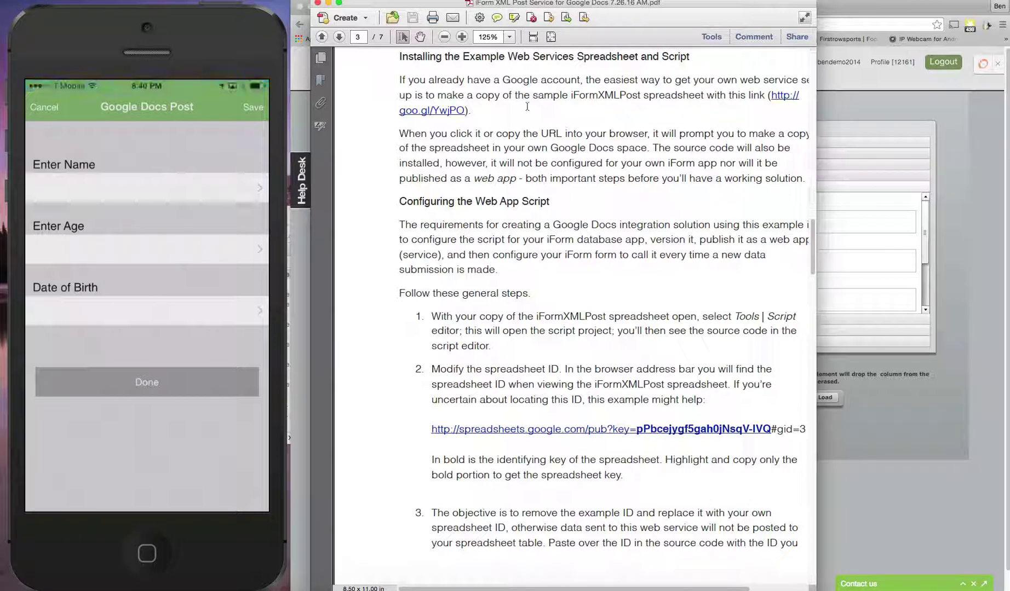
Follow the guide's goo.gl/YwjPO link to the sample iFormXMLPost spreadsheet in Chrome
{"action": "left_click", "coordinate": [781, 95]}
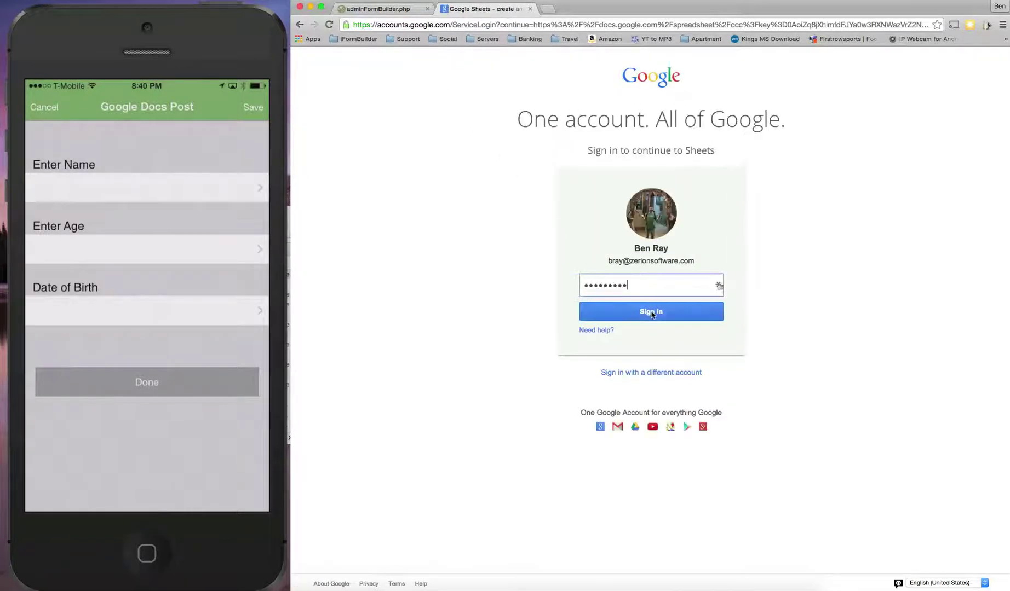
Sign in, copy iFormXMLPost, and browse its XML Post, Web Service Transactions and iForm Data sheets
{"action": "left_click", "coordinate": [652, 311]}
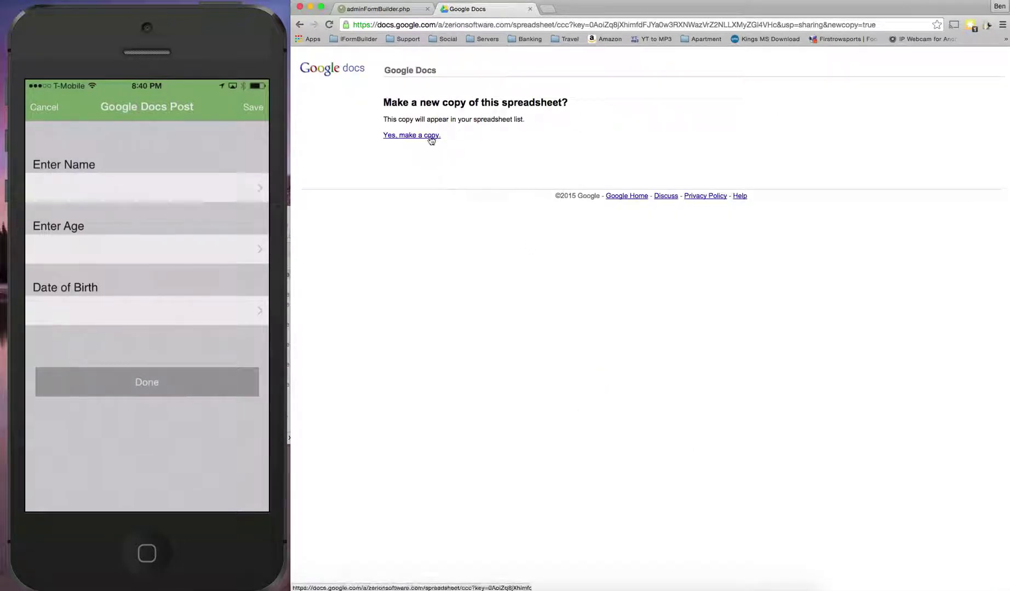
{"action": "left_click", "coordinate": [431, 137]}
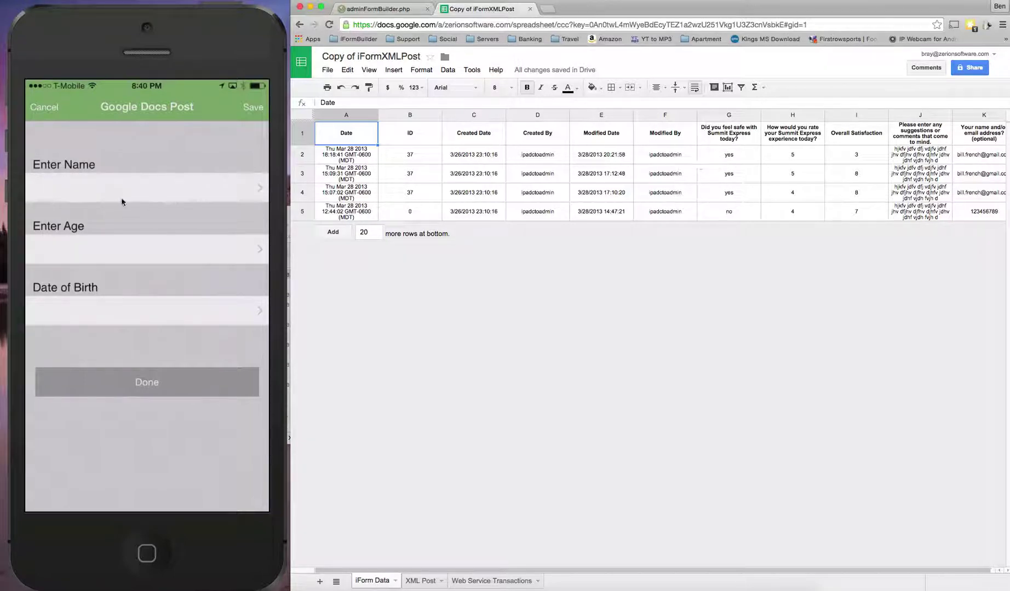
{"action": "left_click", "coordinate": [418, 581]}
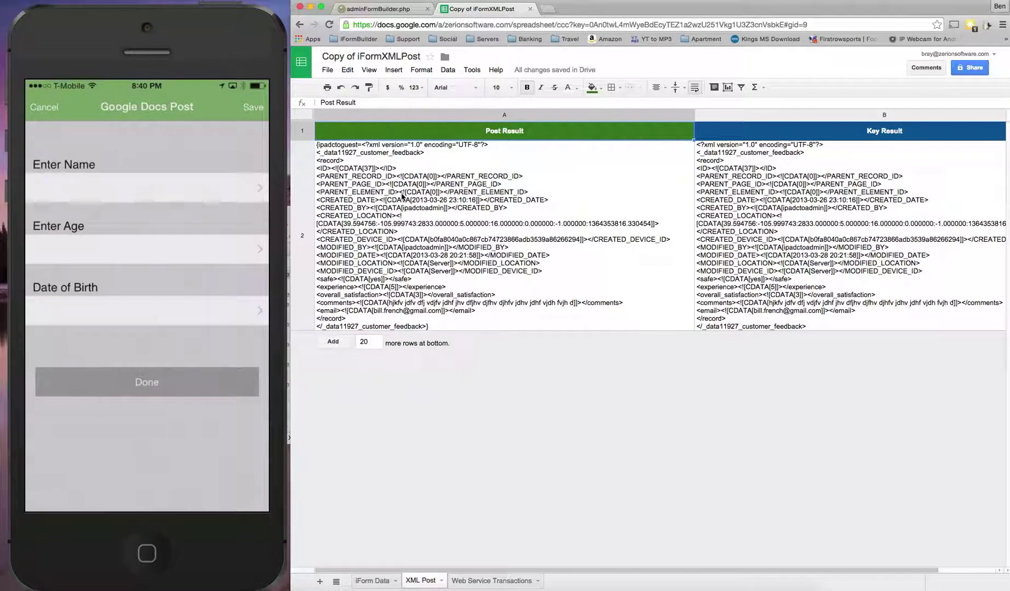
{"action": "left_click", "coordinate": [486, 583]}
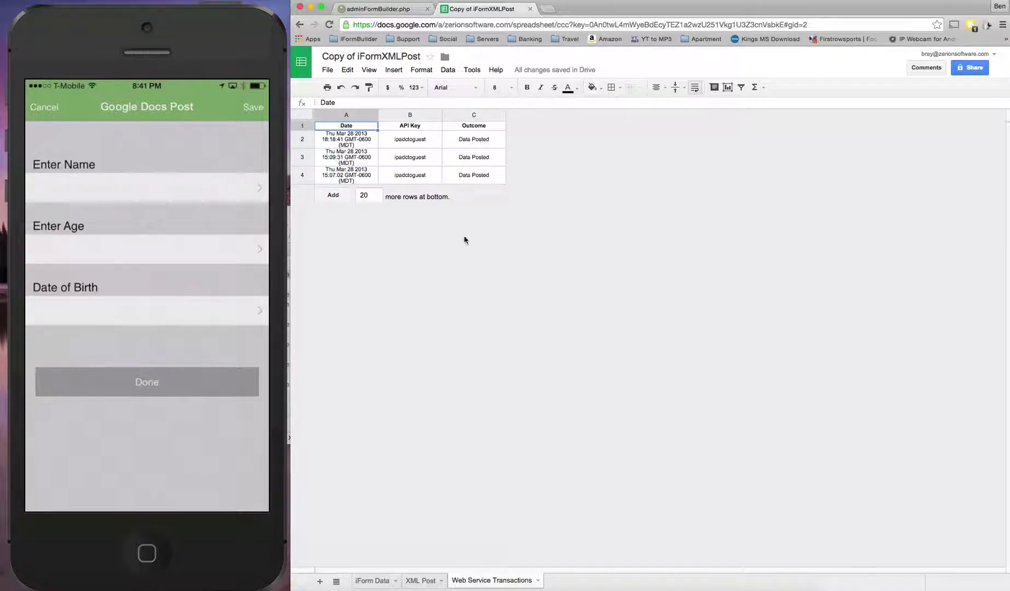
{"action": "left_click", "coordinate": [379, 582]}
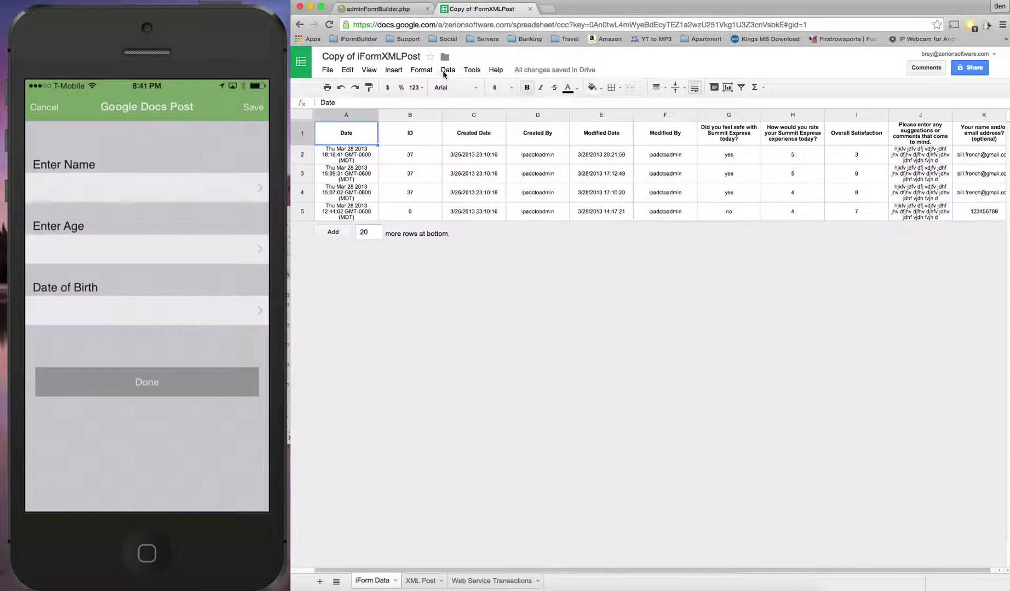
Open the copied spreadsheet's script editor from the Tools menu to view iFormXMLPost.gs
{"action": "left_click", "coordinate": [447, 69]}
{"action": "mouse_move", "coordinate": [472, 70]}
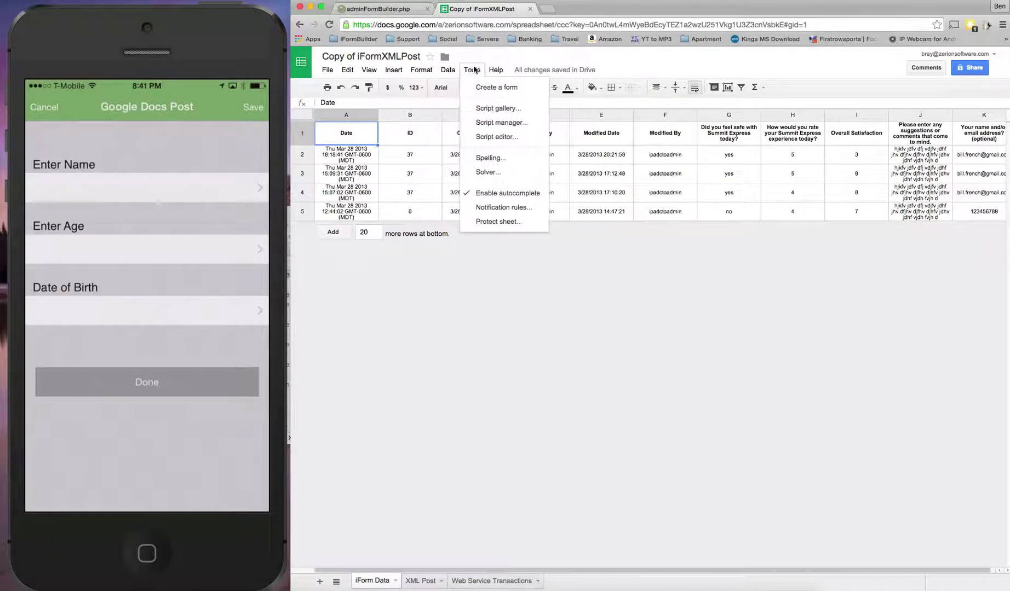
{"action": "left_click", "coordinate": [503, 136]}
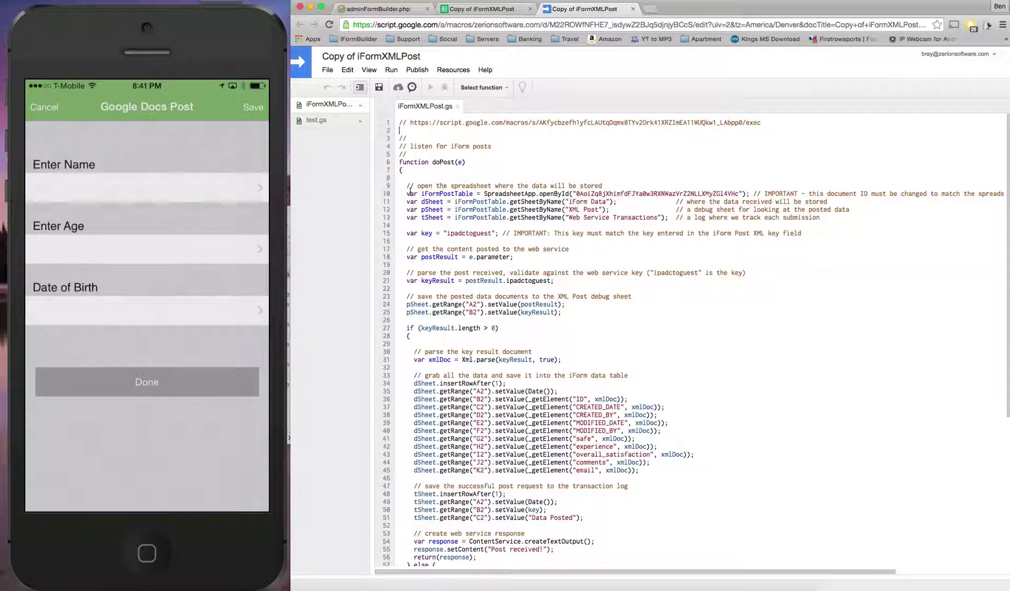
Paste the copied spreadsheet's key from its URL over the example ID in openById on line 10
{"action": "left_click_drag", "start_coordinate": [406, 194], "coordinate": [449, 194]}
{"action": "left_click", "coordinate": [481, 9]}
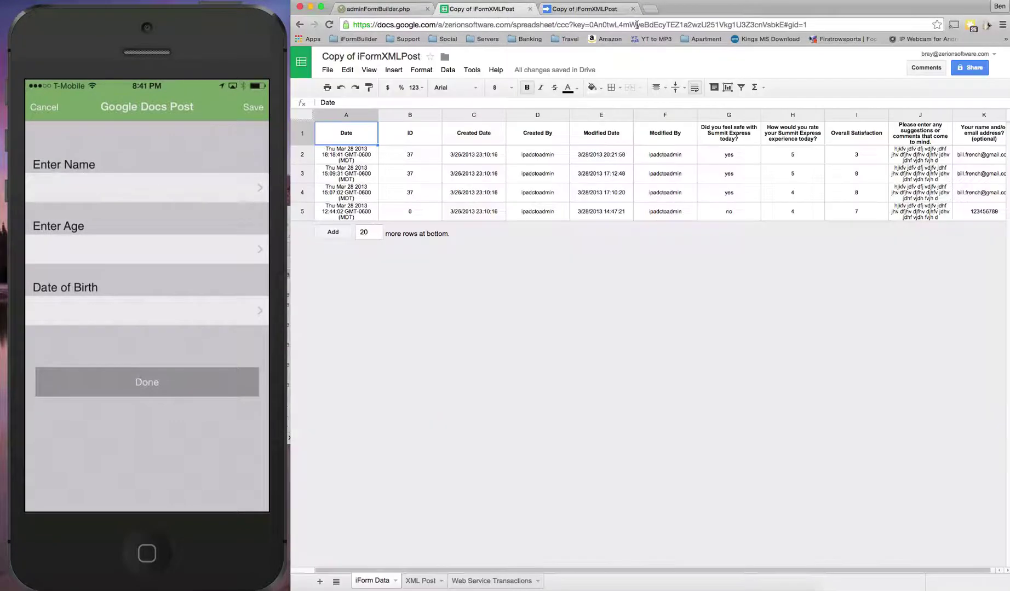
{"action": "left_click", "coordinate": [637, 24]}
{"action": "left_click", "coordinate": [597, 25]}
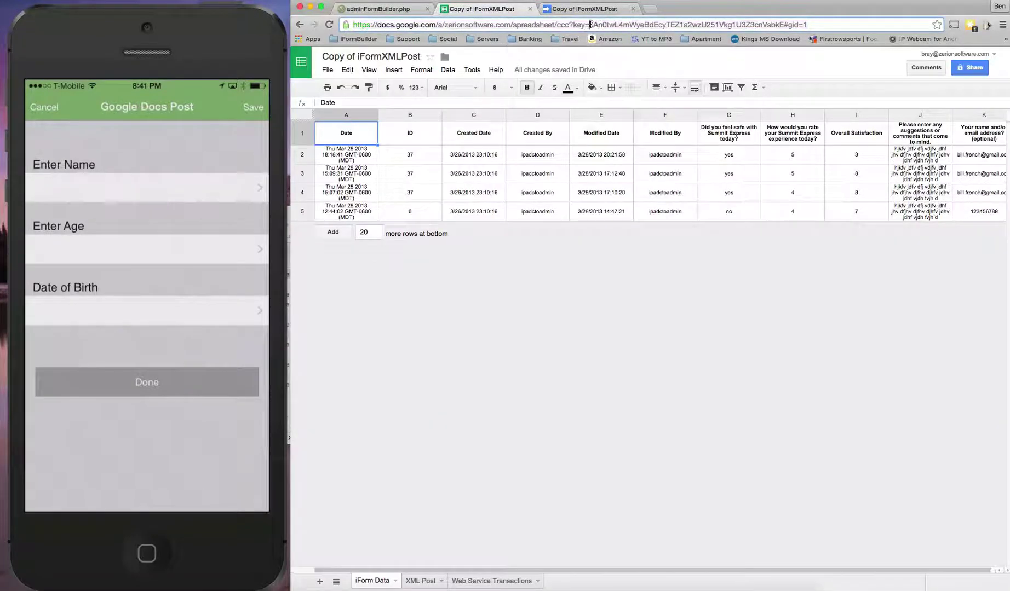
{"action": "left_click_drag", "start_coordinate": [589, 25], "coordinate": [788, 25]}
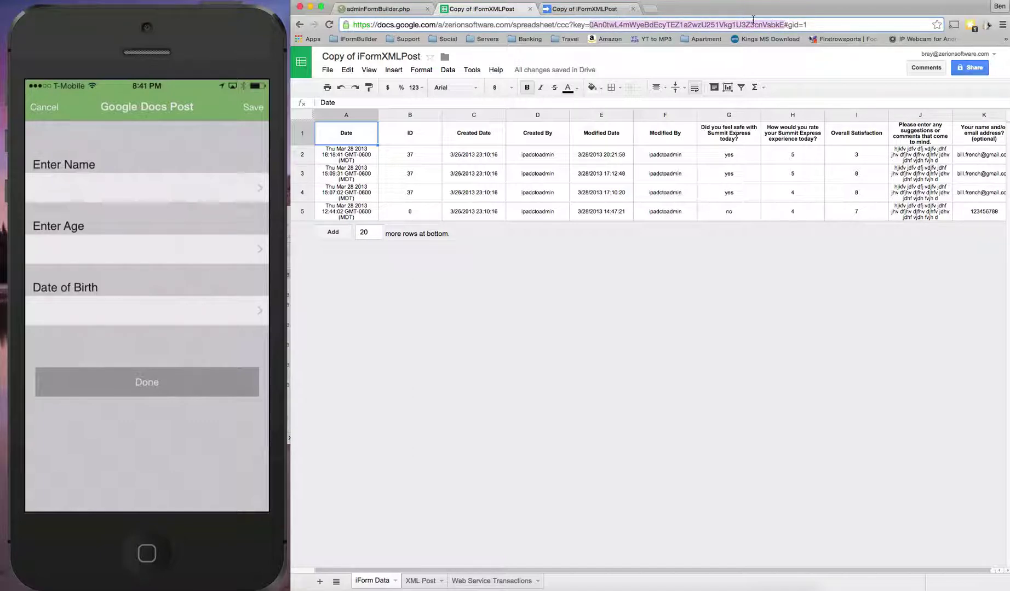
{"action": "left_click", "coordinate": [585, 9]}
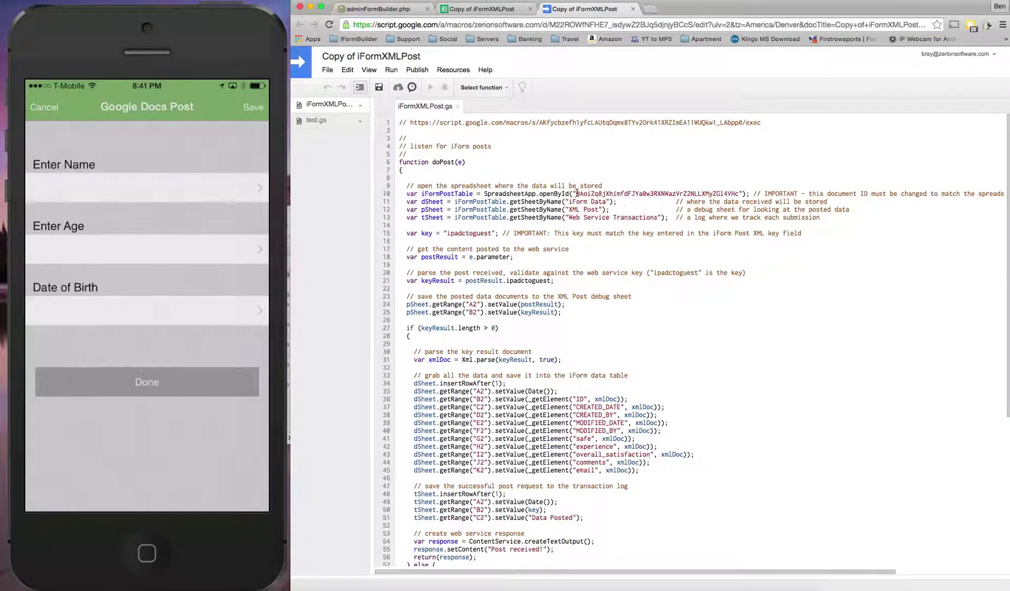
{"action": "left_click_drag", "start_coordinate": [576, 194], "coordinate": [738, 193]}
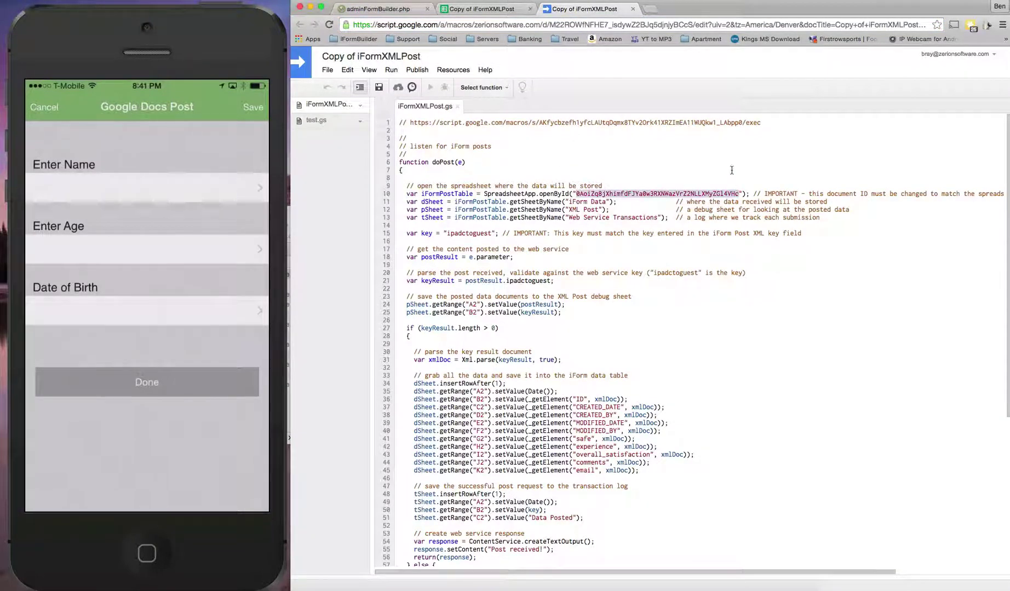
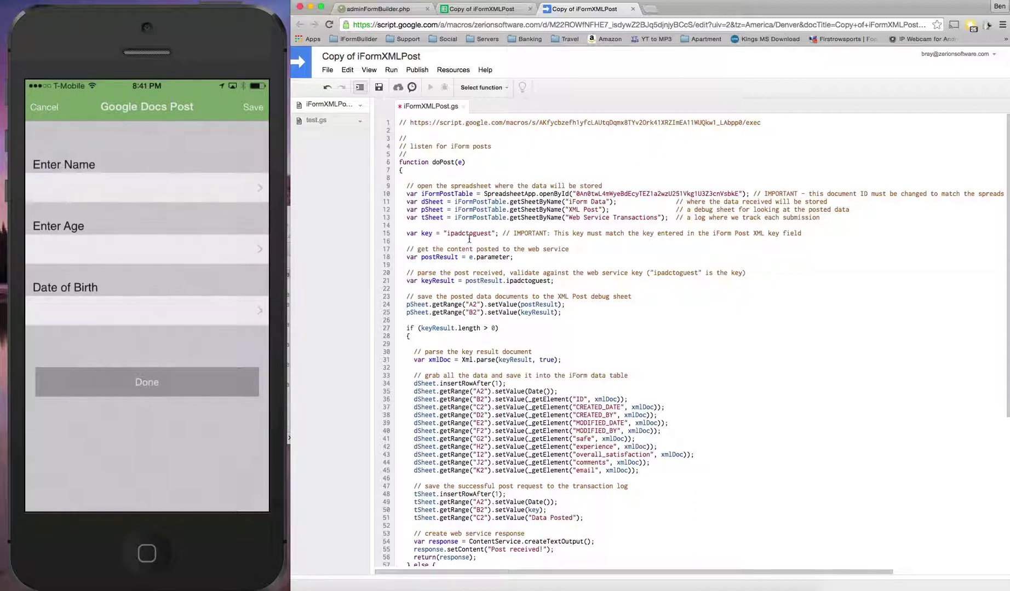
Replace safe on line 41 with the enter_name data column name from iFormBuilder
{"action": "scroll", "coordinate": [468, 239], "scroll_direction": "down", "scroll_amount": 5}
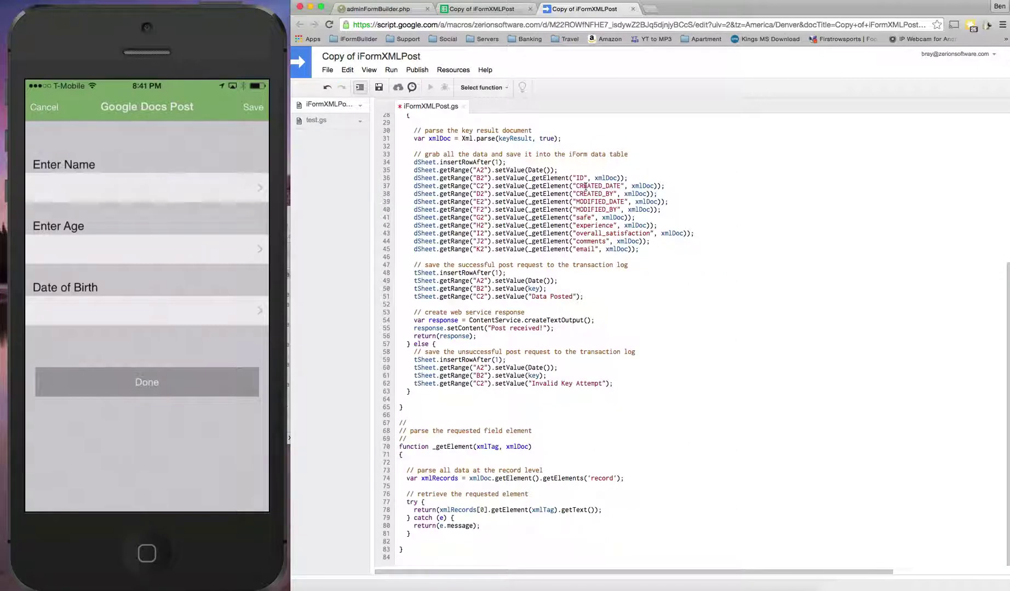
{"action": "left_click", "coordinate": [606, 249], "text": "shift"}
{"action": "left_click", "coordinate": [419, 10]}
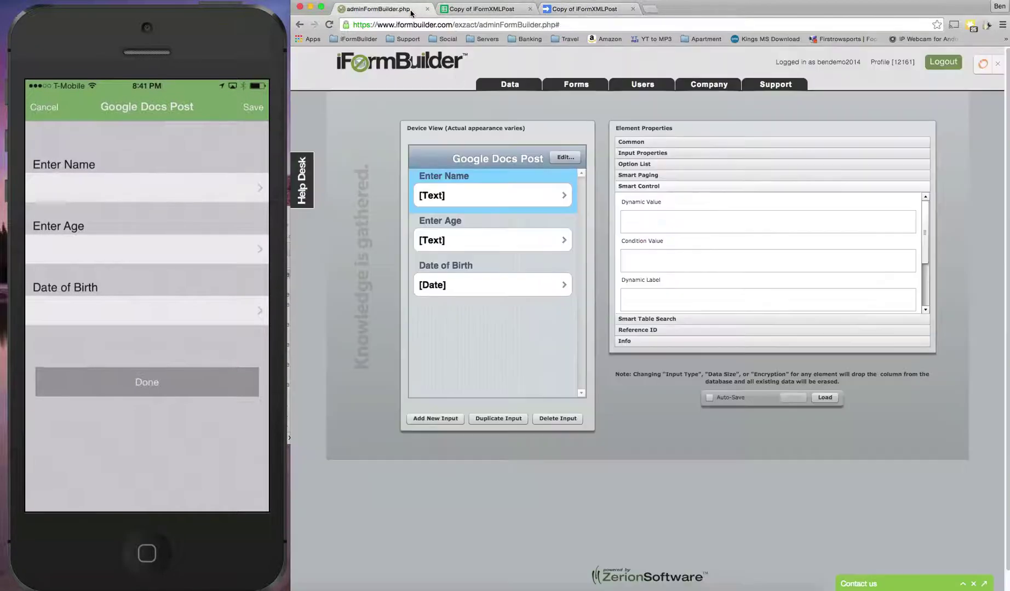
{"action": "left_click", "coordinate": [678, 141]}
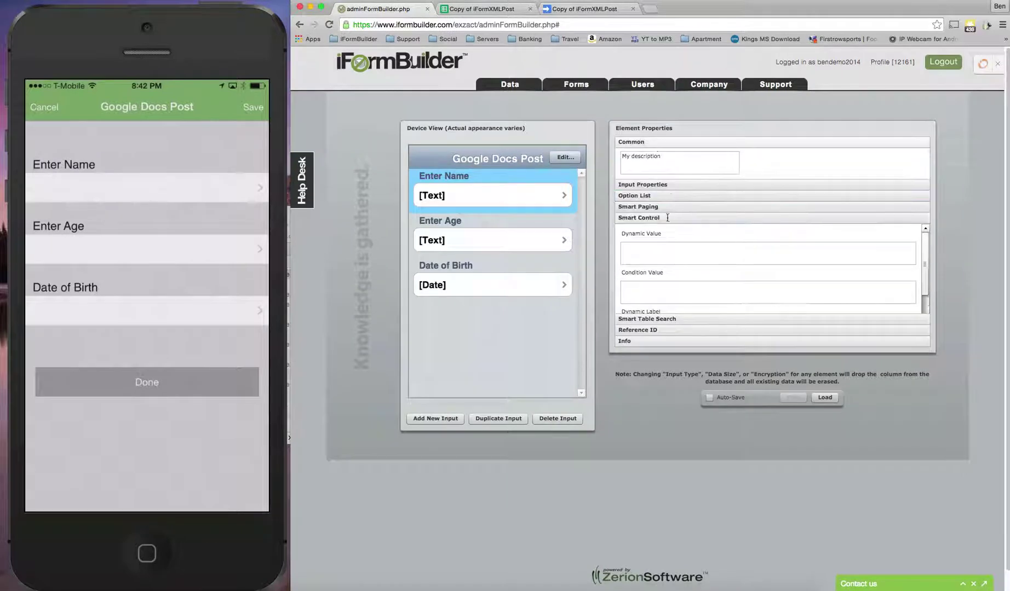
{"action": "double_click", "coordinate": [637, 205]}
{"action": "key", "text": "ctrl+c"}
{"action": "left_click", "coordinate": [607, 10]}
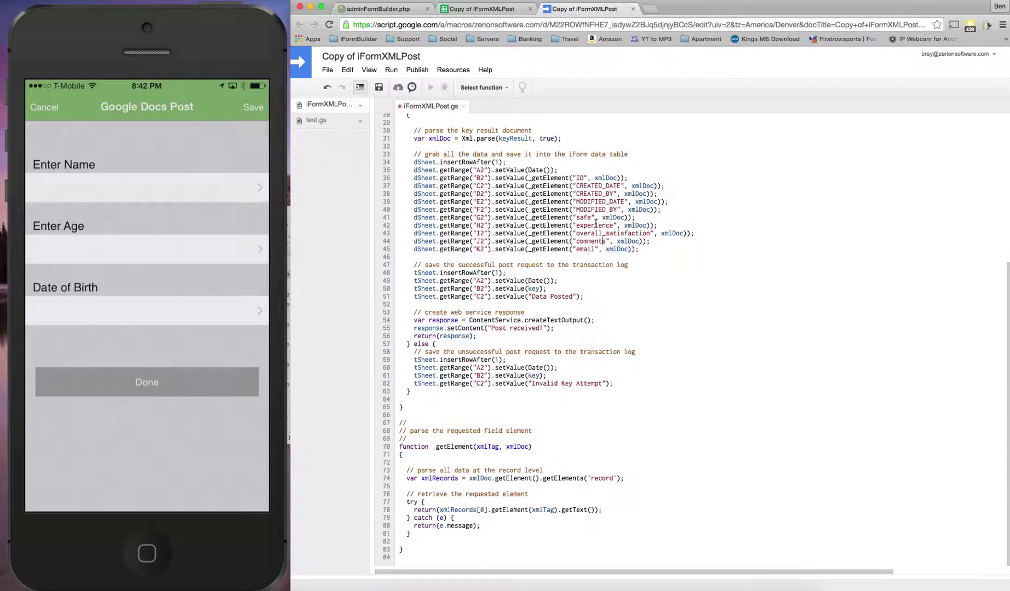
{"action": "double_click", "coordinate": [582, 217]}
{"action": "key", "text": "ctrl+v"}
Copy the enter_age data column name and put it in place of experience on line 42
{"action": "left_click", "coordinate": [506, 11]}
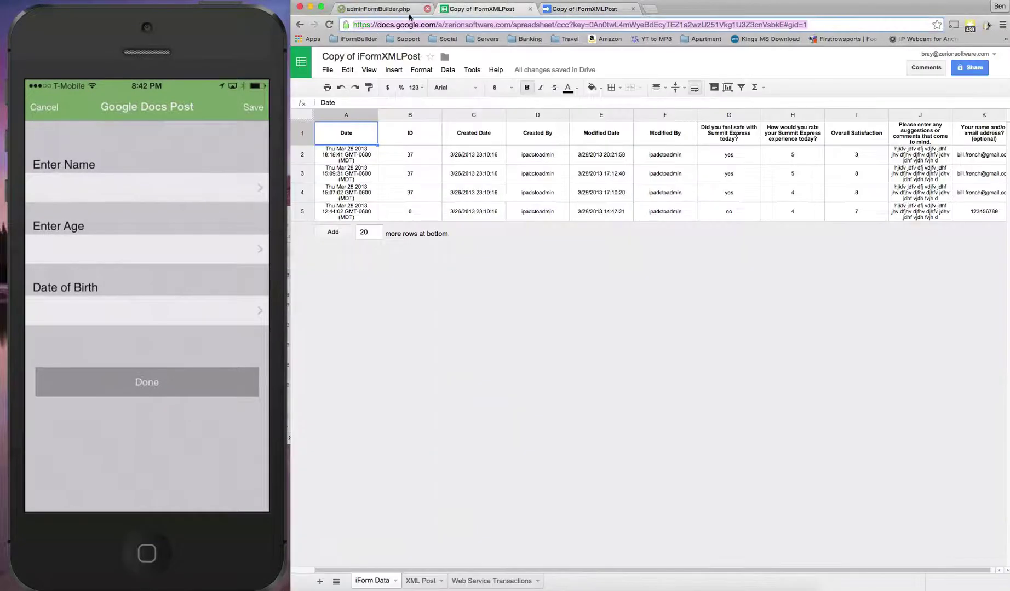
{"action": "left_click", "coordinate": [383, 9]}
{"action": "left_click", "coordinate": [542, 239]}
{"action": "left_click_drag", "start_coordinate": [664, 204], "coordinate": [619, 204]}
{"action": "left_click", "coordinate": [505, 11]}
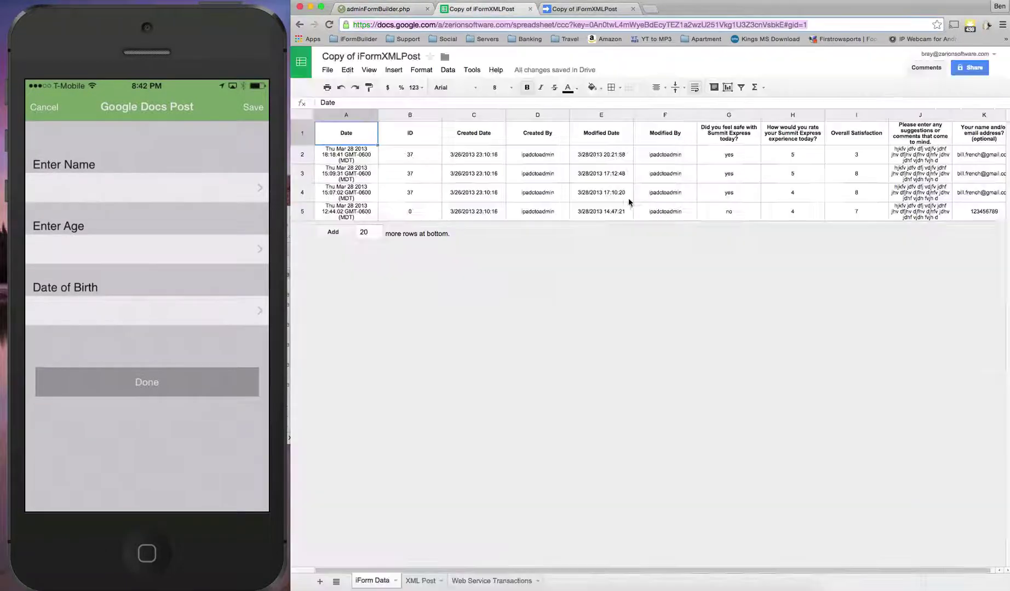
{"action": "left_click", "coordinate": [612, 9]}
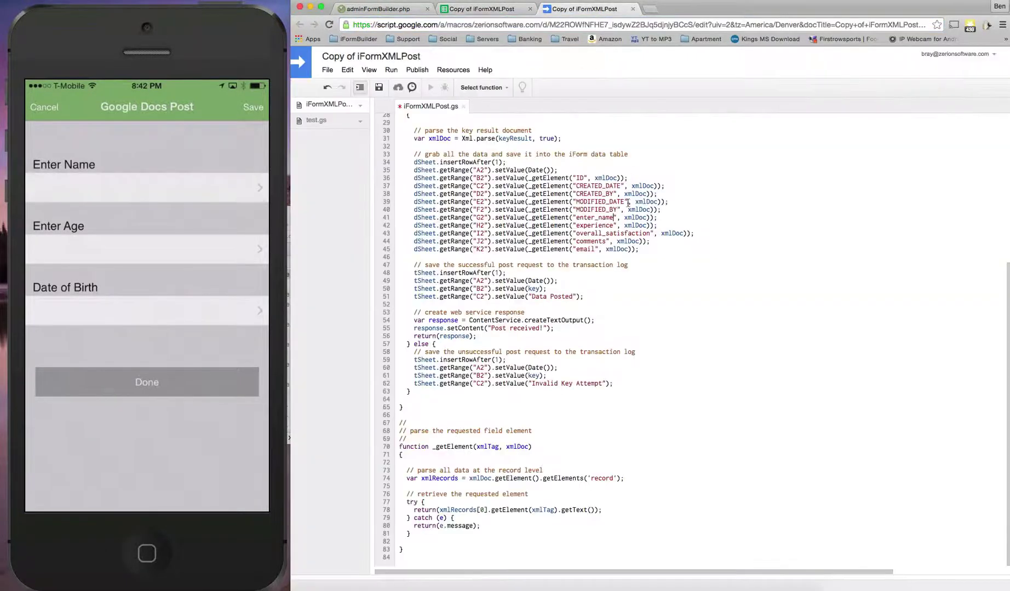
{"action": "double_click", "coordinate": [581, 225]}
Replace overall_satisfaction with date_of_birth and delete the comments and email lines
{"action": "key", "text": "super+1"}
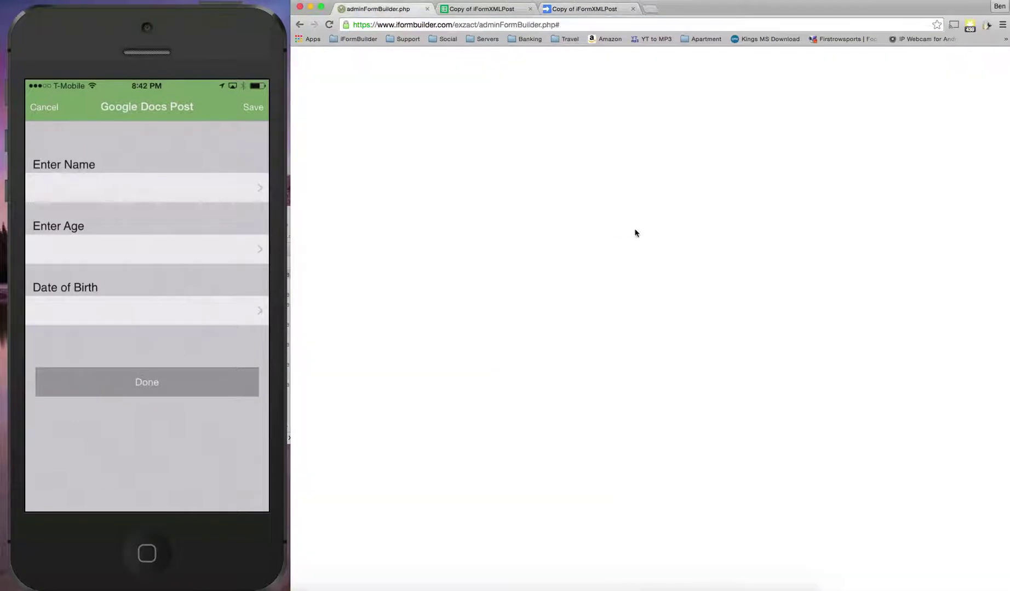
{"action": "key", "text": "Down"}
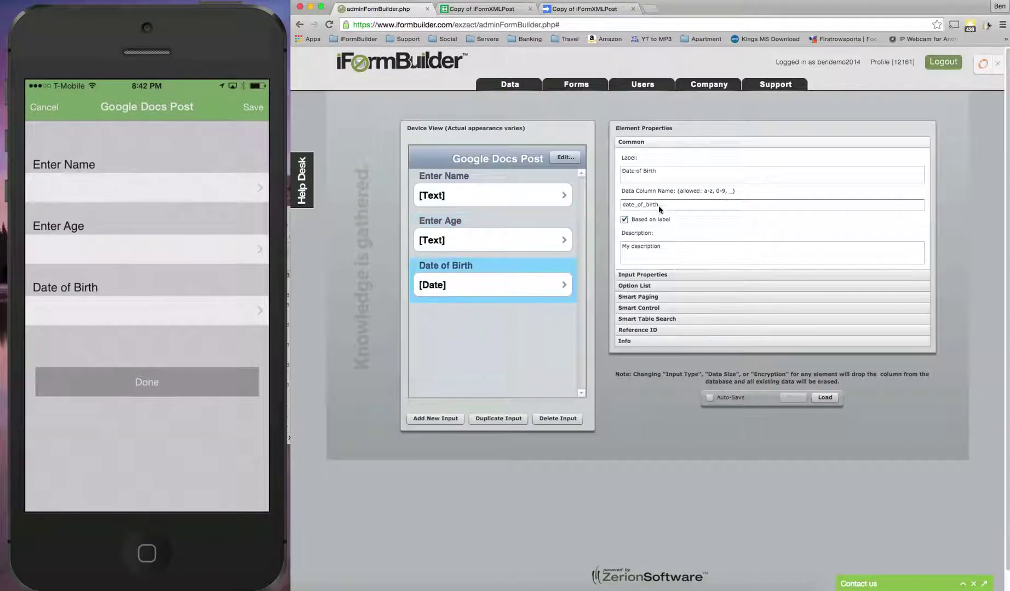
{"action": "double_click", "coordinate": [658, 205]}
{"action": "key", "text": "super+c"}
{"action": "left_click", "coordinate": [580, 9]}
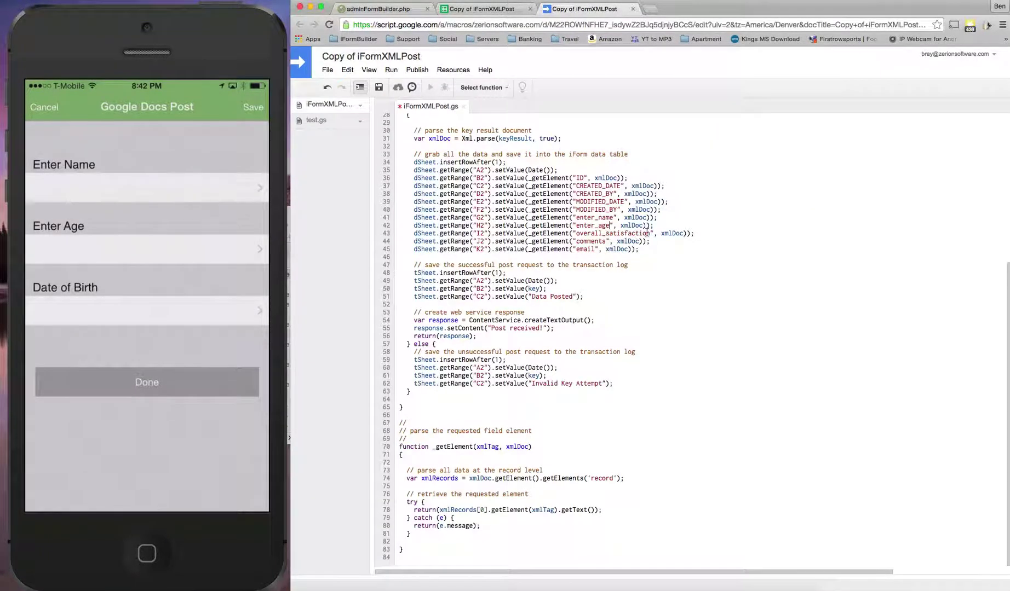
{"action": "double_click", "coordinate": [578, 233]}
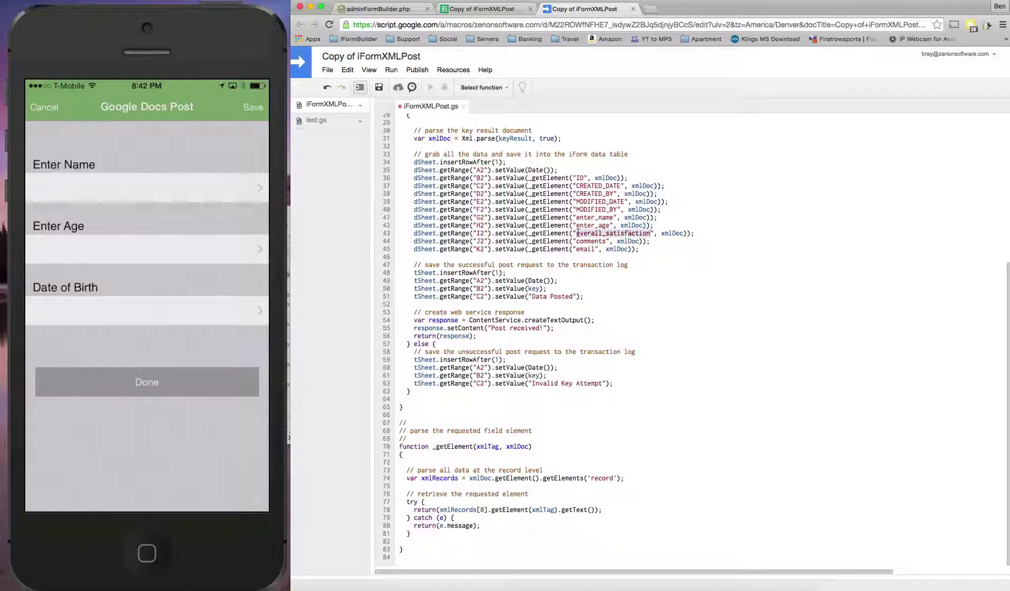
{"action": "key", "text": "super+v"}
{"action": "left_click_drag", "start_coordinate": [638, 249], "coordinate": [414, 240]}
{"action": "key", "text": "BackSpace"}
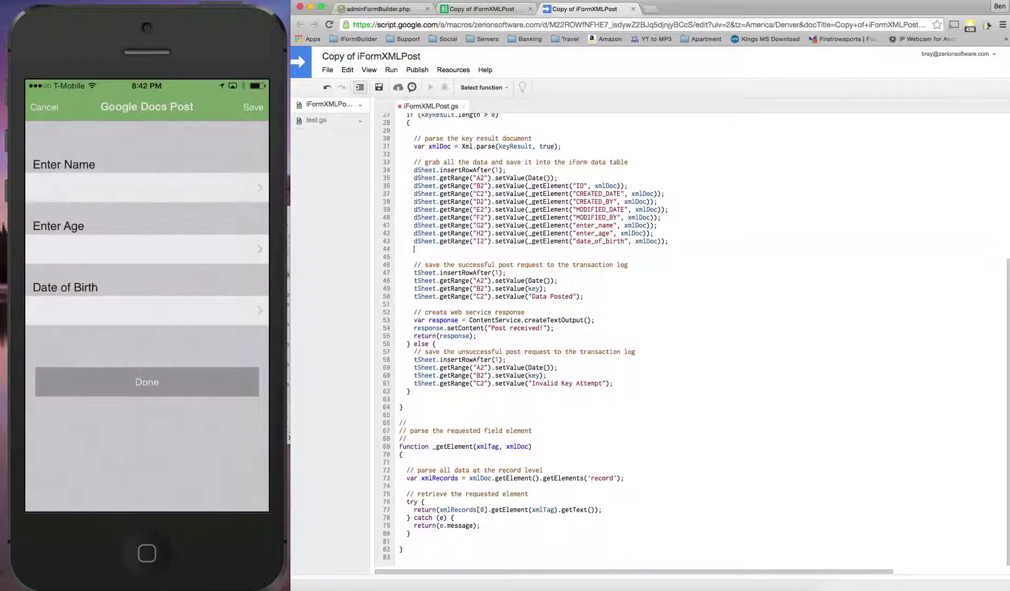
{"action": "scroll", "coordinate": [476, 263], "scroll_direction": "up", "scroll_amount": 6}
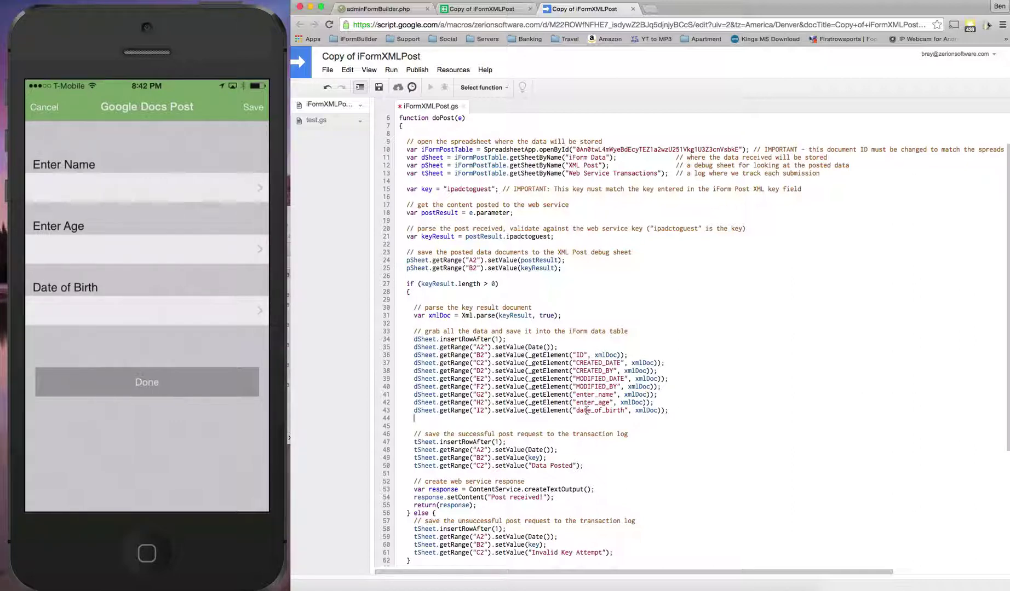
{"action": "scroll", "coordinate": [526, 348], "scroll_direction": "down", "scroll_amount": 1}
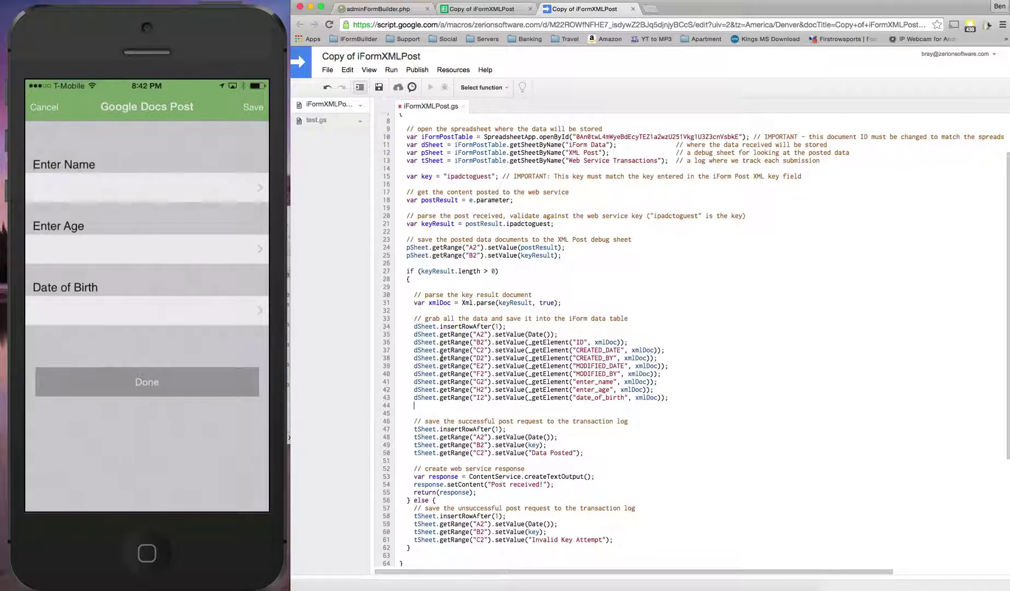
{"action": "scroll", "coordinate": [441, 350], "scroll_direction": "down", "scroll_amount": 3}
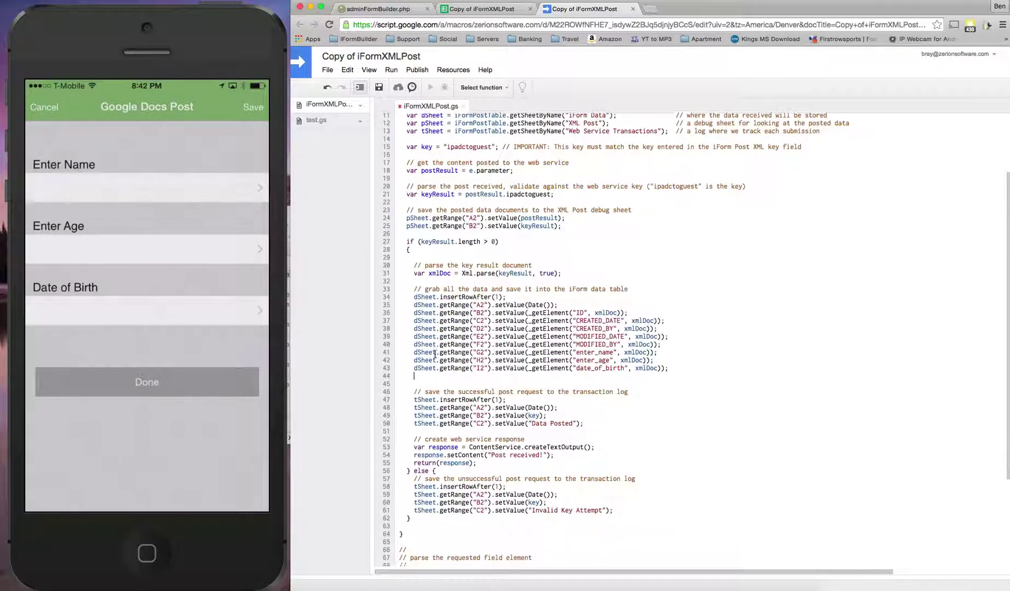
{"action": "scroll", "coordinate": [433, 354], "scroll_direction": "down", "scroll_amount": 1}
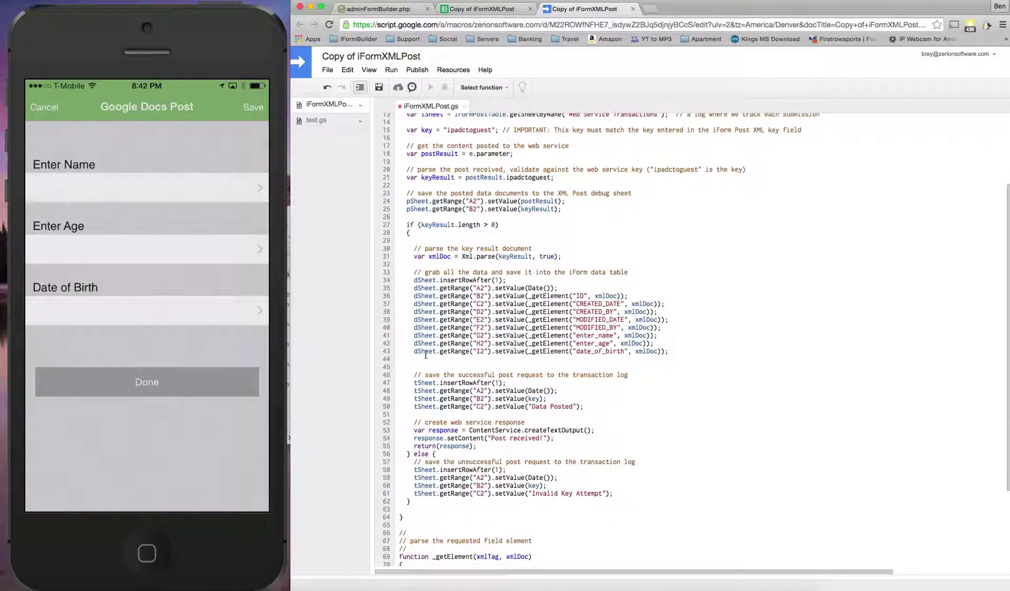
{"action": "scroll", "coordinate": [544, 327], "scroll_direction": "up", "scroll_amount": 5}
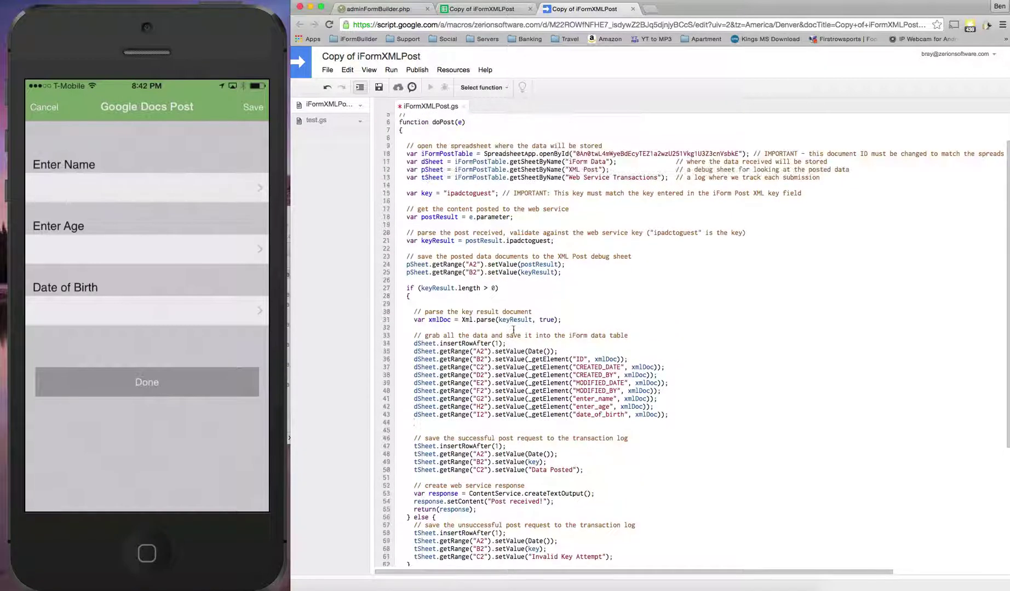
Clear the old submission rows 2–5 and the old survey headers in G1:K1
{"action": "left_click", "coordinate": [482, 9]}
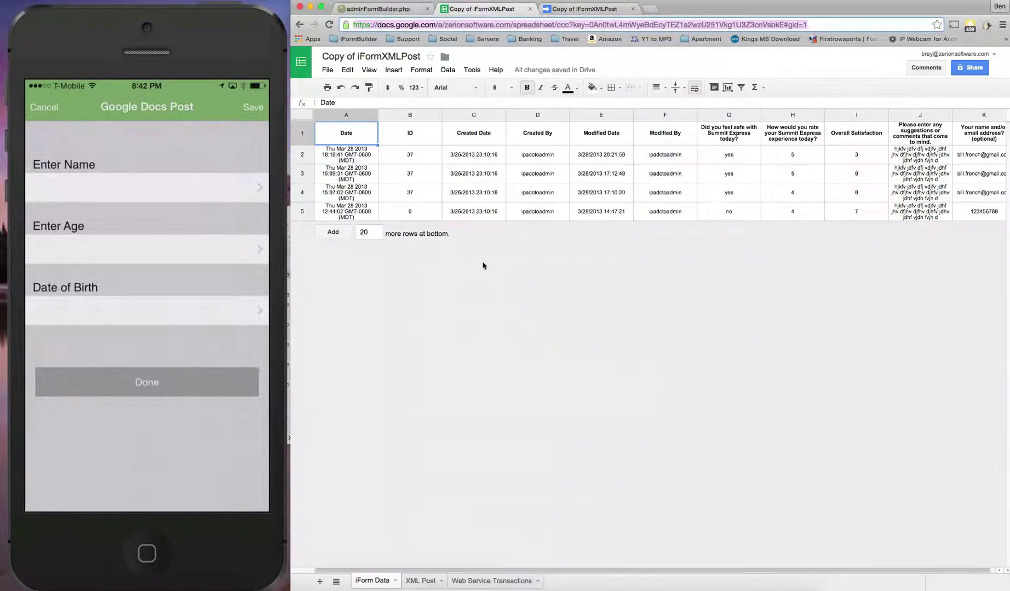
{"action": "left_click", "coordinate": [736, 135]}
{"action": "left_click_drag", "start_coordinate": [307, 156], "coordinate": [311, 206]}
{"action": "key", "text": "Delete"}
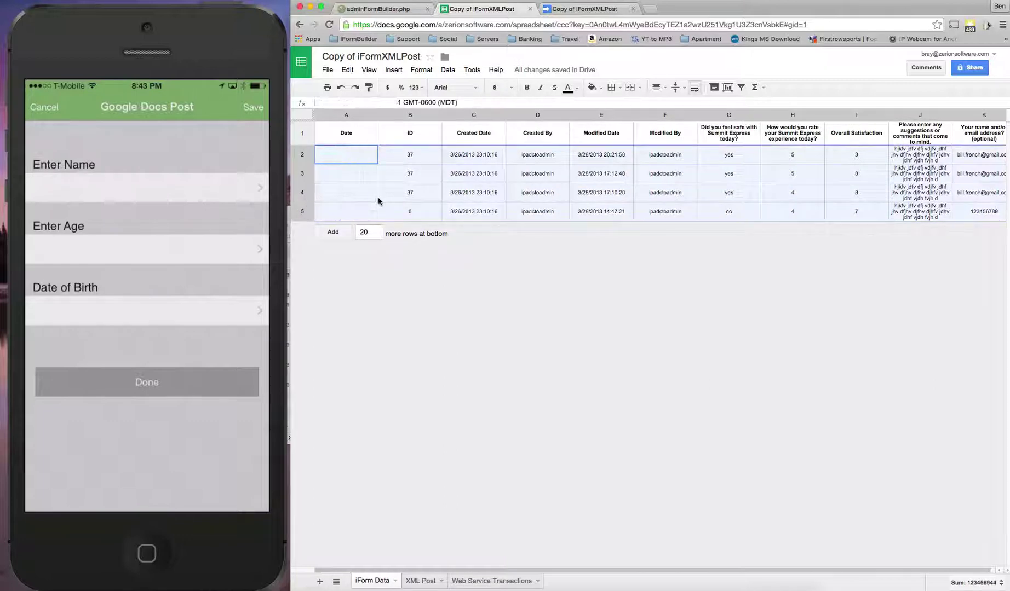
{"action": "left_click", "coordinate": [582, 174]}
{"action": "left_click_drag", "start_coordinate": [726, 134], "coordinate": [931, 134]}
{"action": "key", "text": "Delete"}
Enter the headers Enter Name, Enter Age and Date of Birth in G1:I1
{"action": "left_click", "coordinate": [661, 130]}
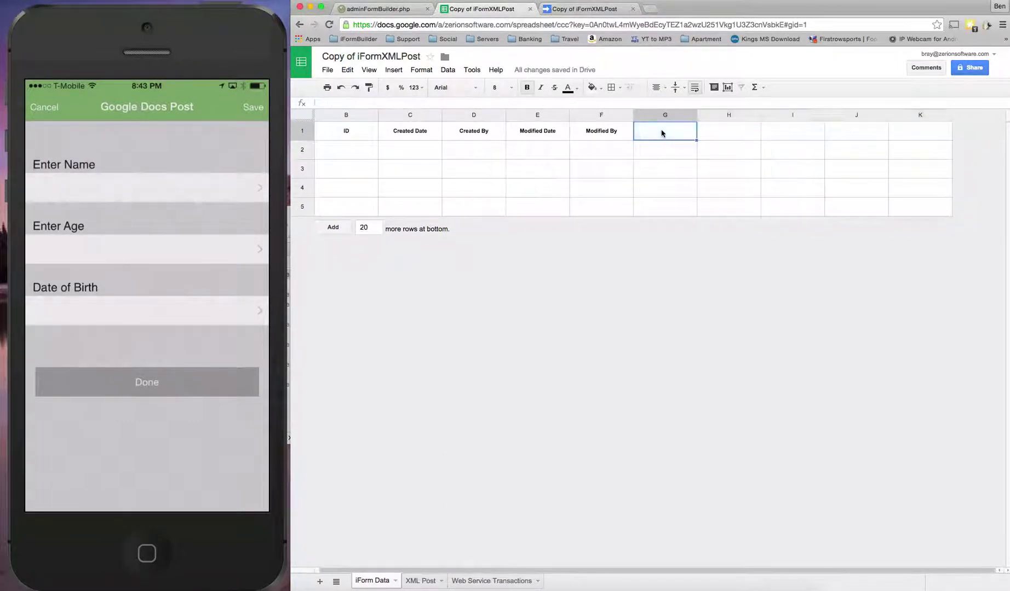
{"action": "type", "text": "Enter Name"}
{"action": "key", "text": "Tab"}
{"action": "type", "text": "Entera"}
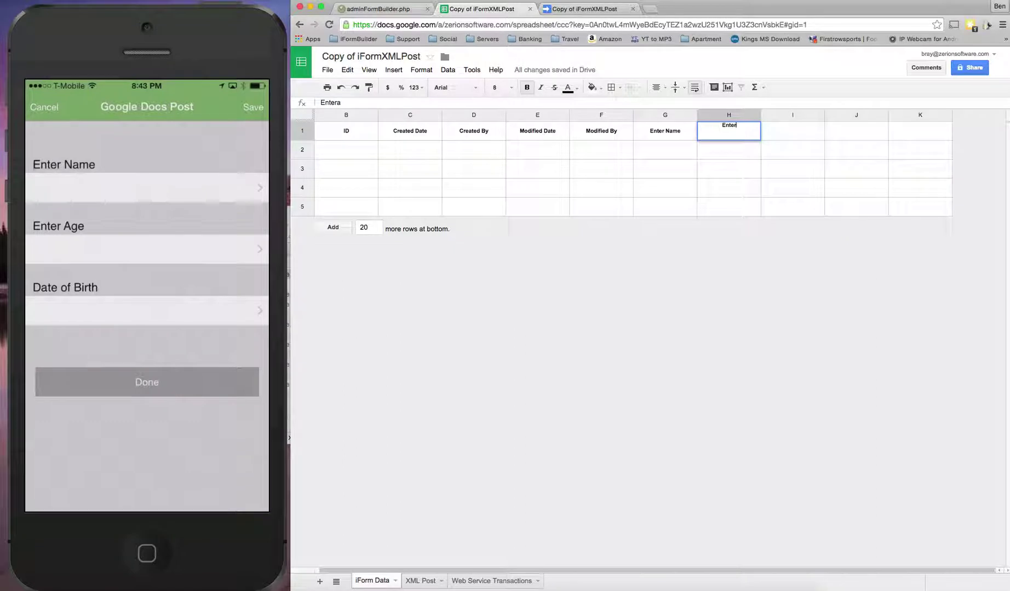
{"action": "type", "text": "ge"}
{"action": "key", "text": "Tab"}
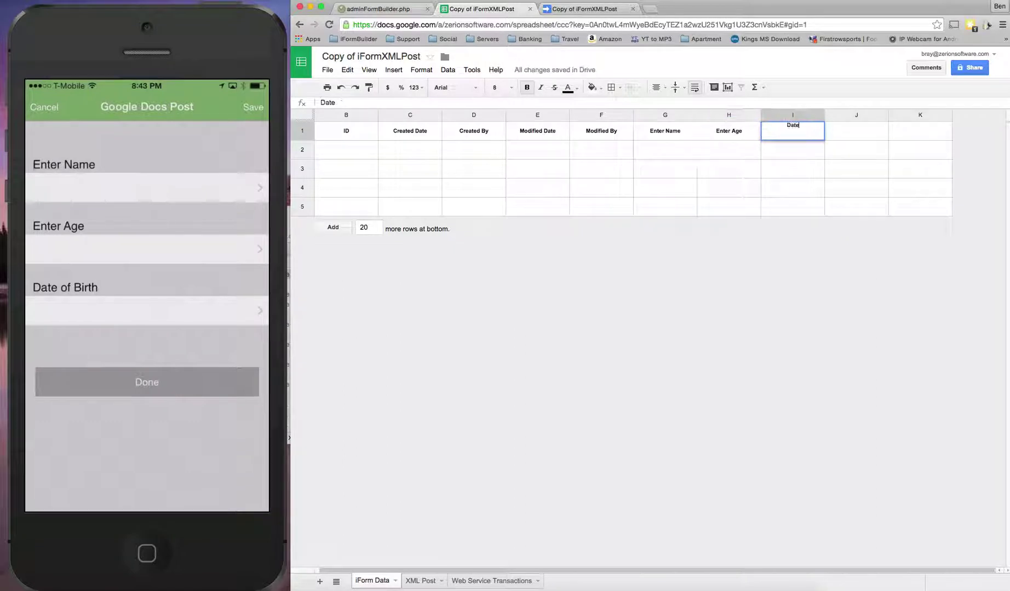
{"action": "type", "text": "of Birth"}
{"action": "key", "text": "Return"}
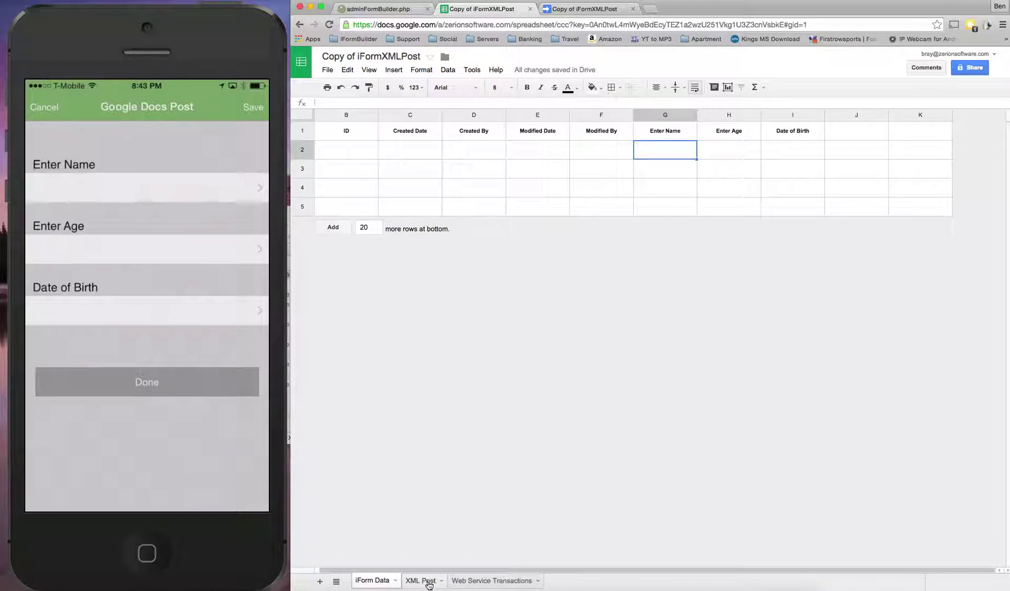
Save the Apps Script project
{"action": "left_click", "coordinate": [580, 9]}
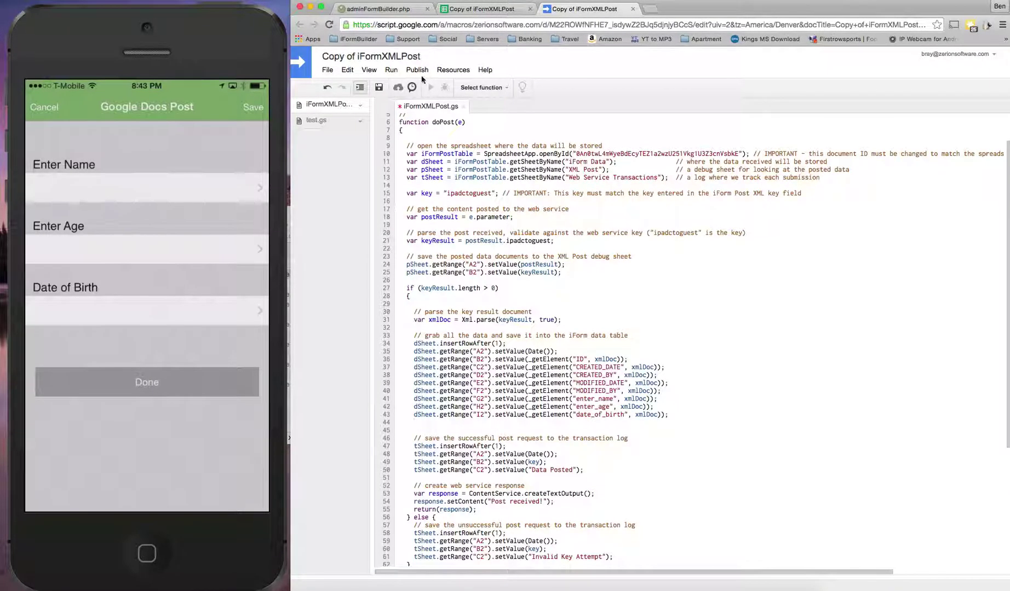
{"action": "left_click", "coordinate": [416, 70]}
{"action": "left_click", "coordinate": [418, 70]}
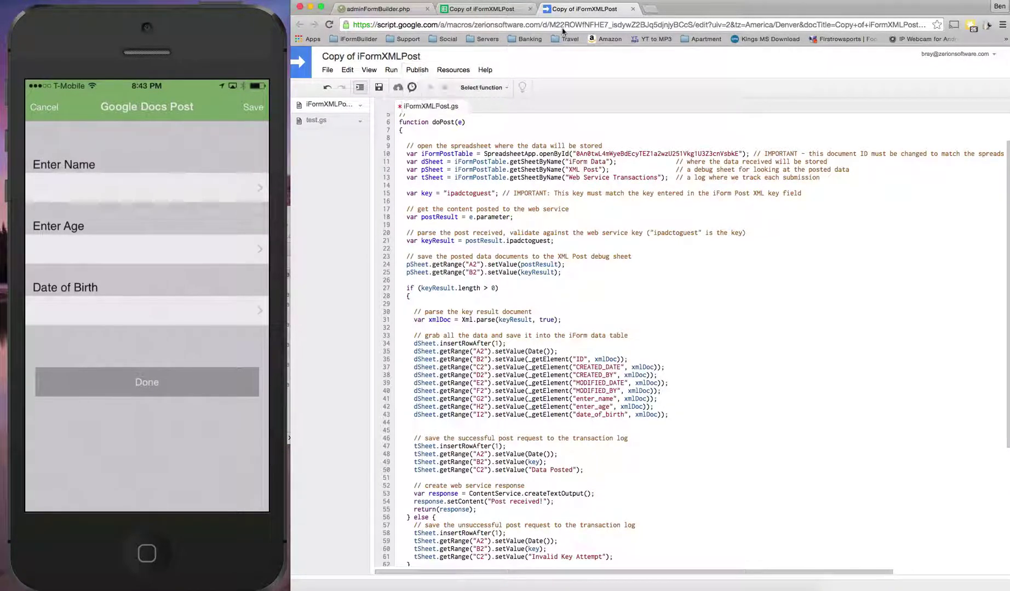
{"action": "left_click", "coordinate": [423, 70]}
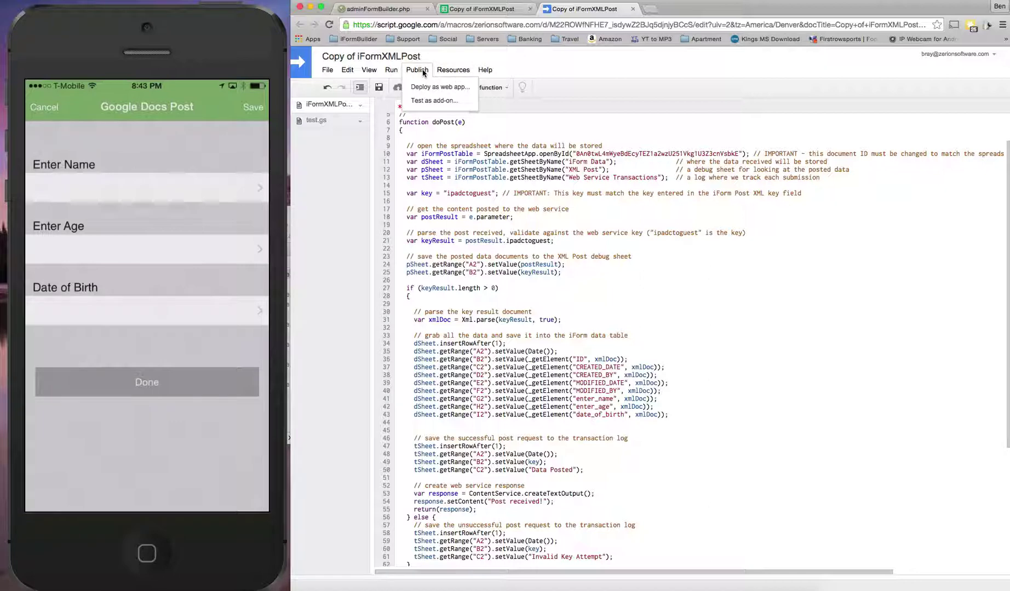
{"action": "left_click", "coordinate": [378, 89]}
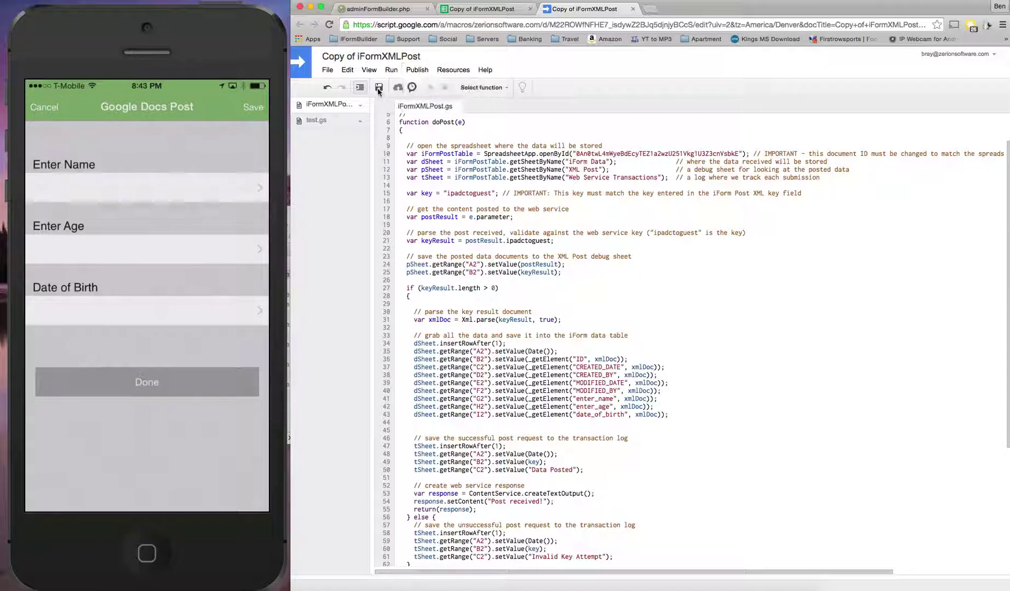
Deploy version 1 as a web app accessible to anyone, even anonymous, then review saved versions
{"action": "left_click", "coordinate": [417, 71]}
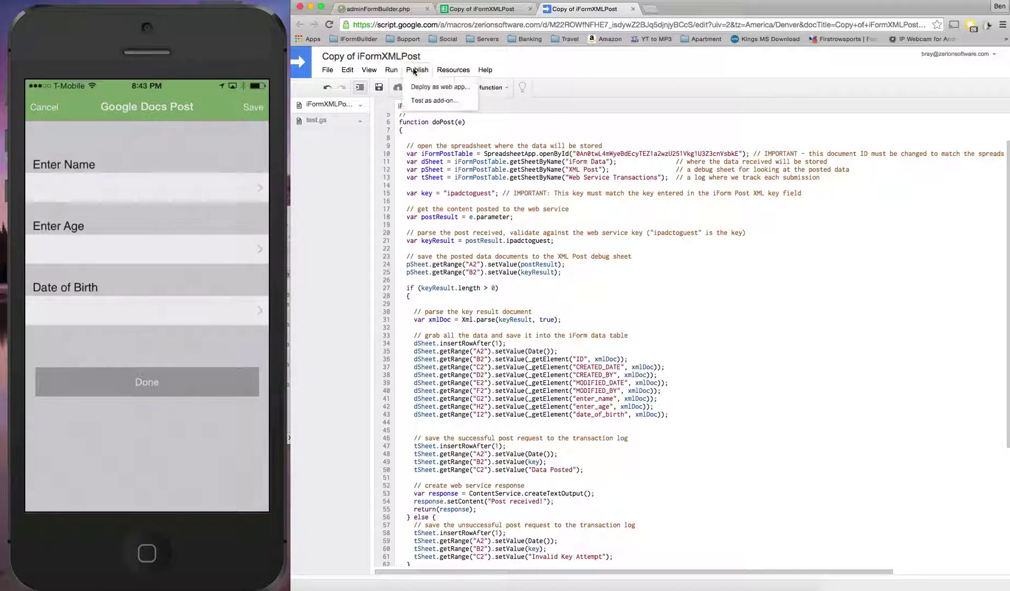
{"action": "left_click", "coordinate": [430, 88]}
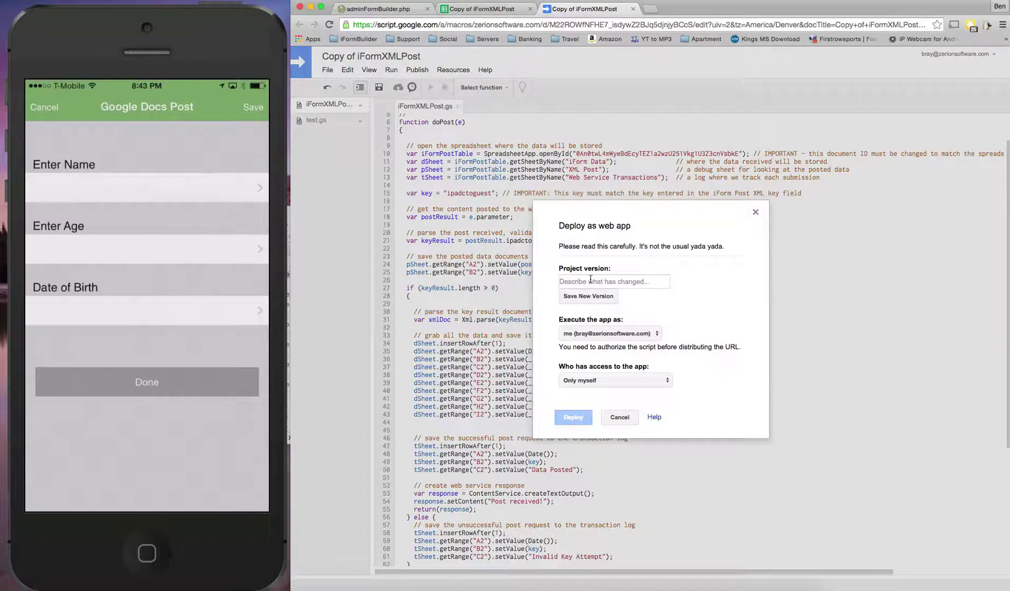
{"action": "left_click", "coordinate": [590, 281]}
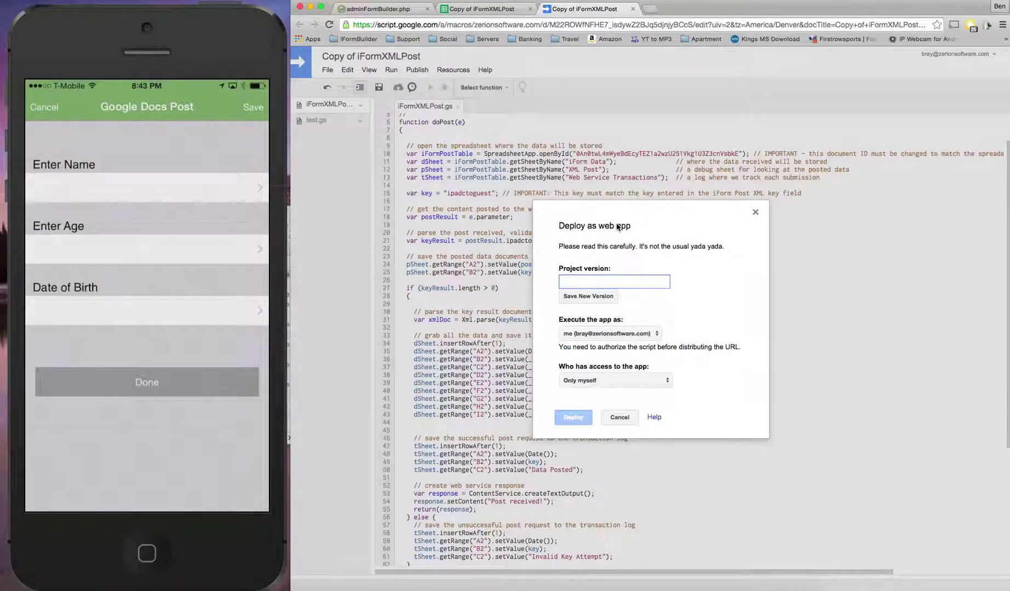
{"action": "type", "text": "version1"}
{"action": "left_click", "coordinate": [581, 298]}
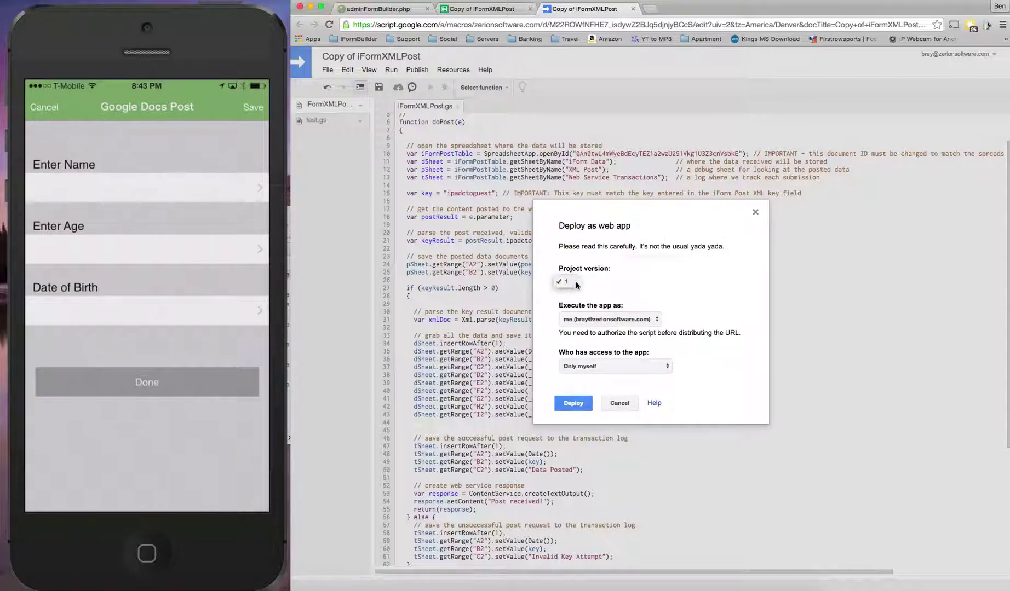
{"action": "left_click", "coordinate": [599, 366]}
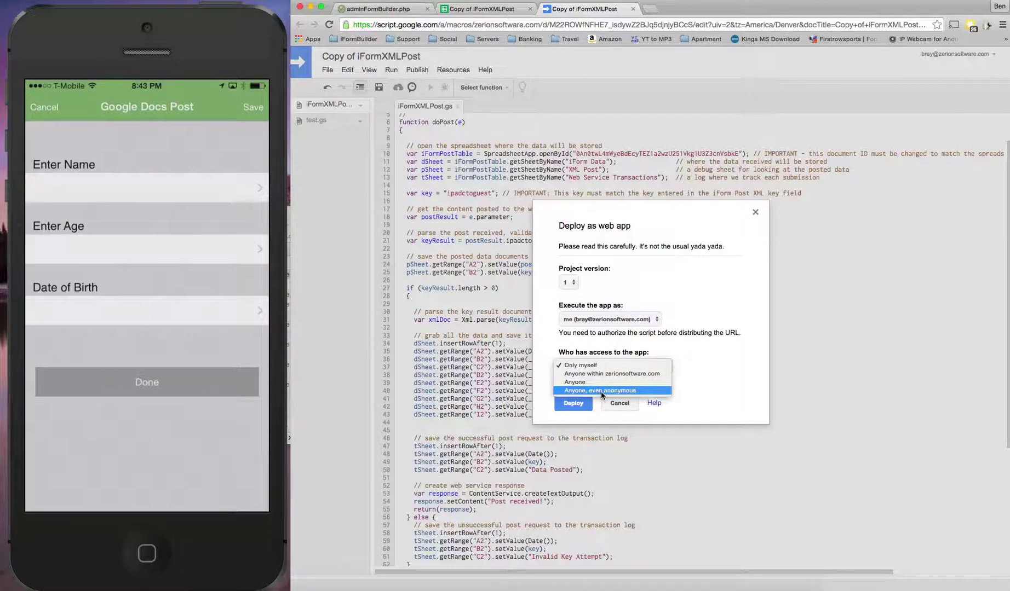
{"action": "left_click", "coordinate": [602, 391]}
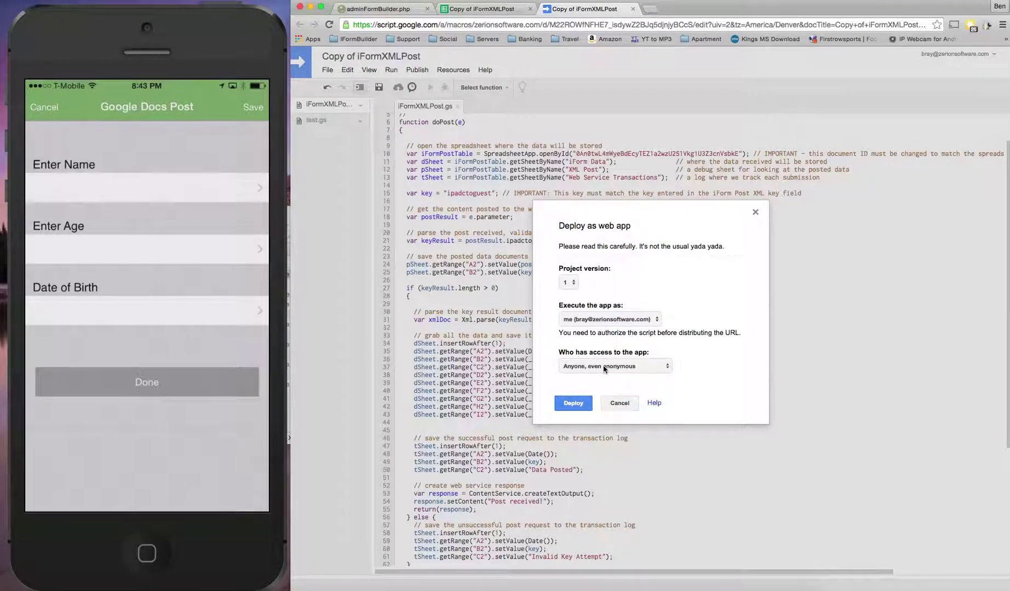
{"action": "left_click", "coordinate": [573, 403]}
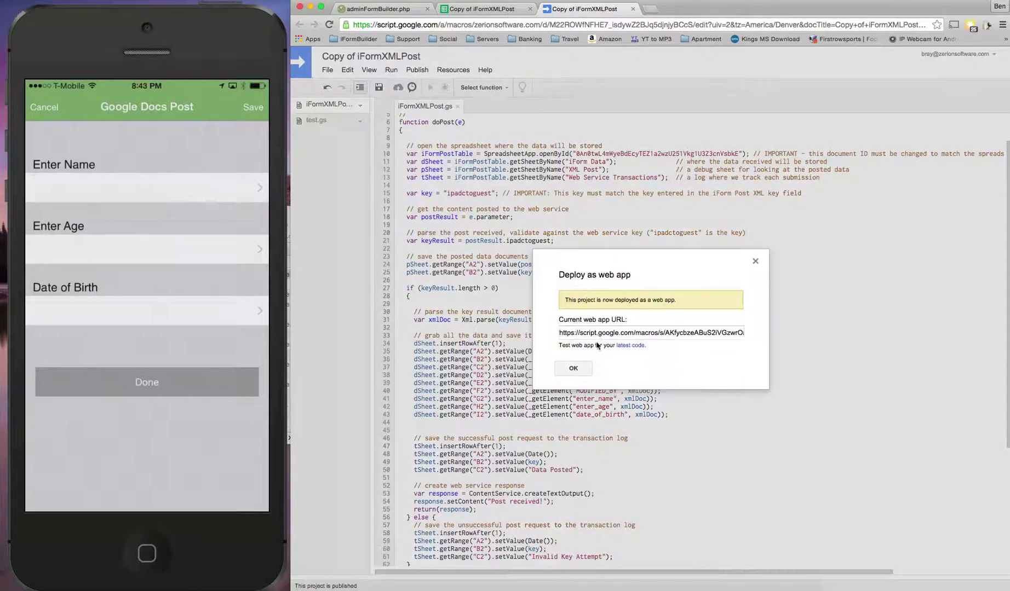
{"action": "left_click", "coordinate": [574, 369]}
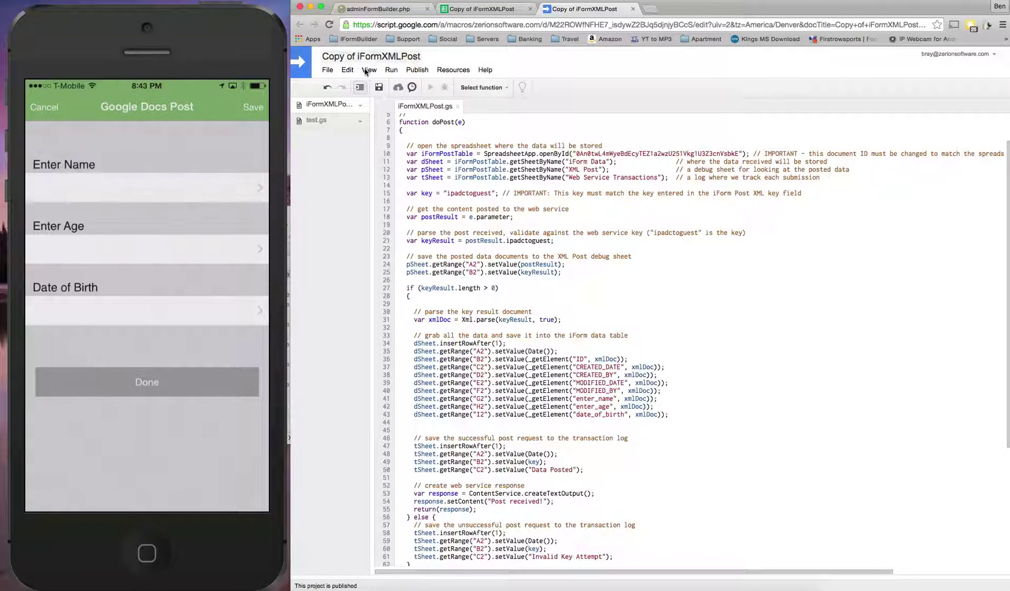
{"action": "left_click", "coordinate": [328, 70]}
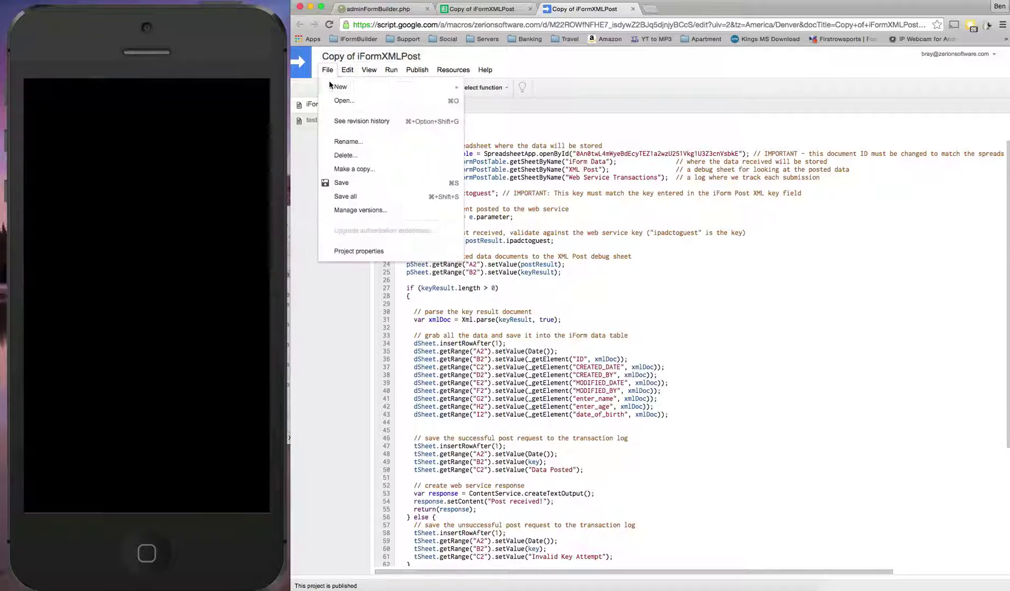
{"action": "left_click", "coordinate": [339, 211]}
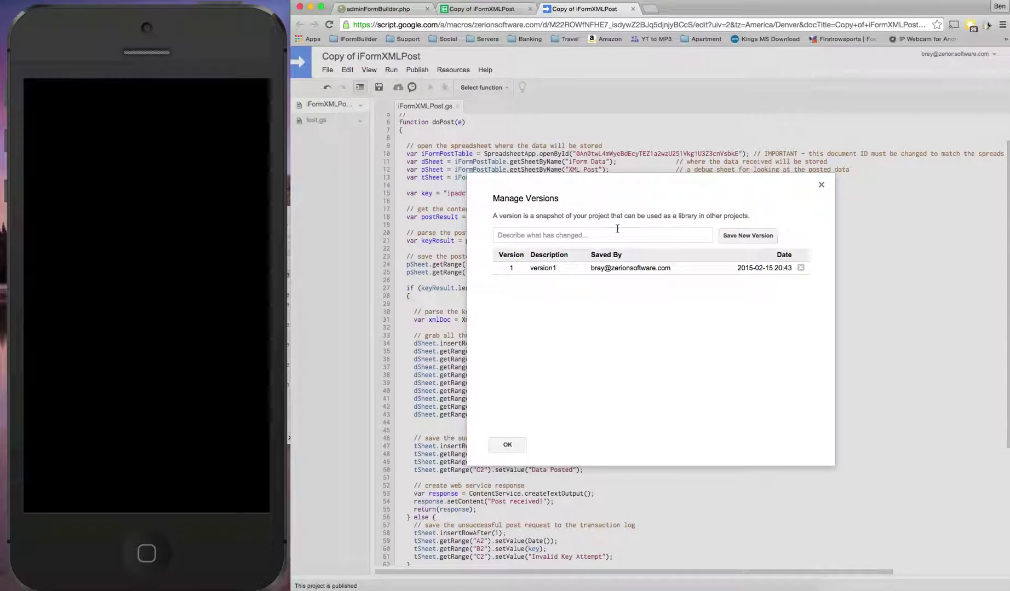
{"action": "left_click", "coordinate": [820, 185]}
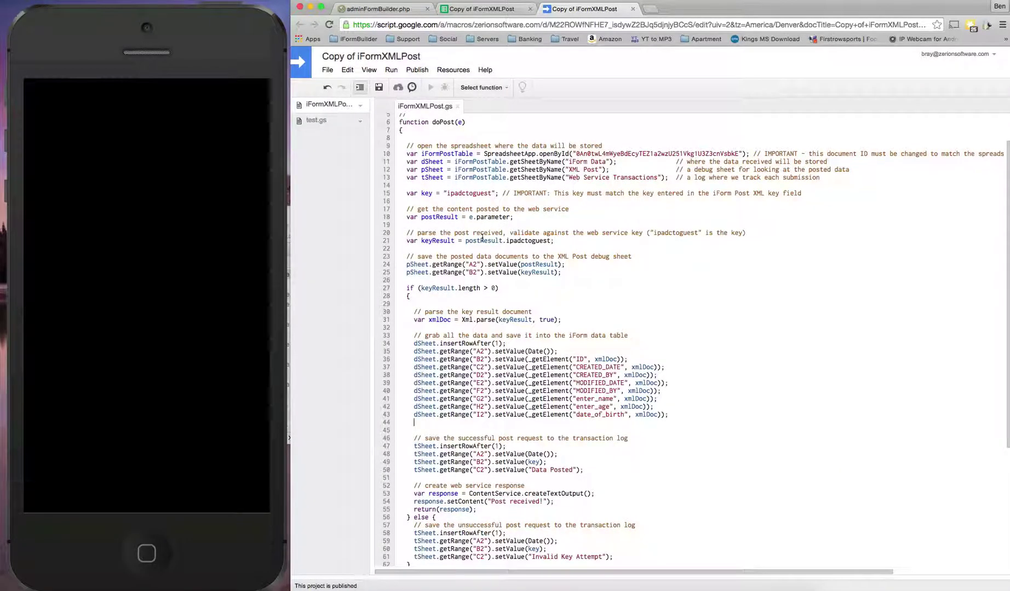
{"action": "left_click_drag", "start_coordinate": [551, 241], "coordinate": [507, 241]}
{"action": "left_click_drag", "start_coordinate": [491, 193], "coordinate": [451, 192]}
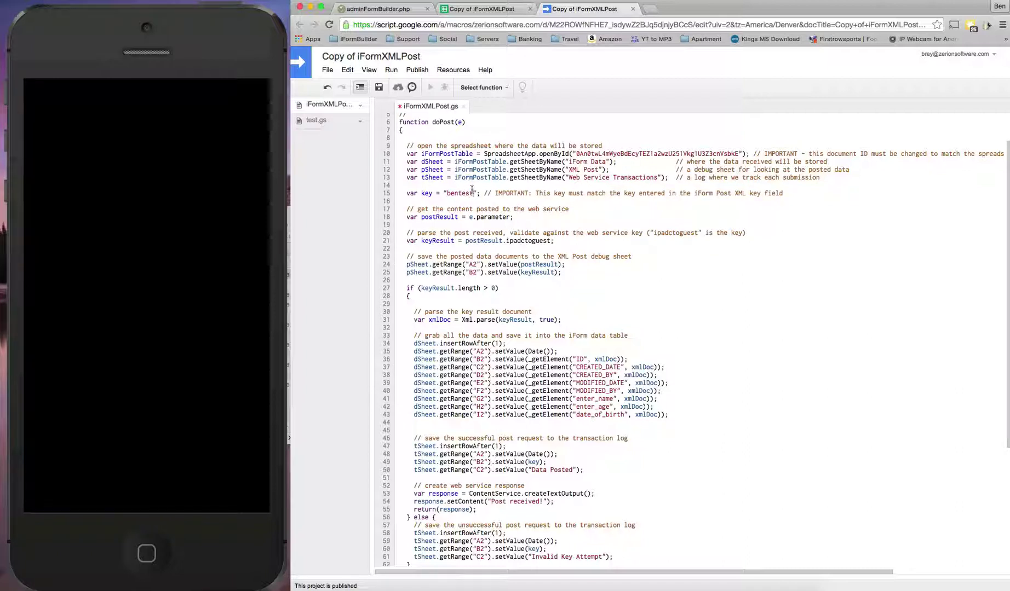
{"action": "left_click_drag", "start_coordinate": [552, 241], "coordinate": [507, 241]}
{"action": "type", "text": "ben"}
{"action": "left_click", "coordinate": [378, 87]}
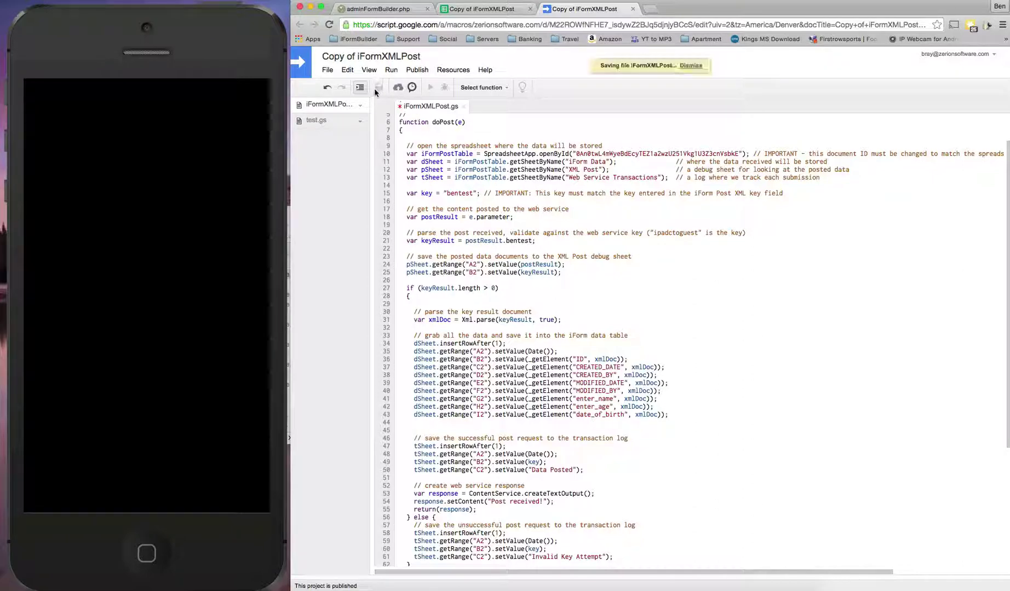
{"action": "left_click", "coordinate": [325, 69]}
Save project version 2 with the description 'changed to bentest'
{"action": "left_click", "coordinate": [358, 210]}
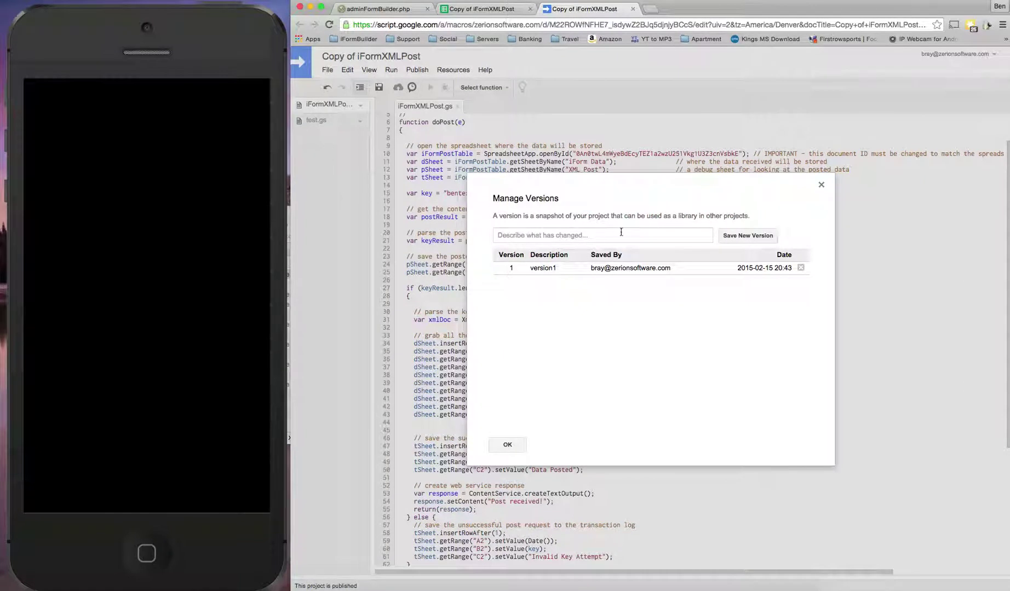
{"action": "left_click", "coordinate": [682, 235]}
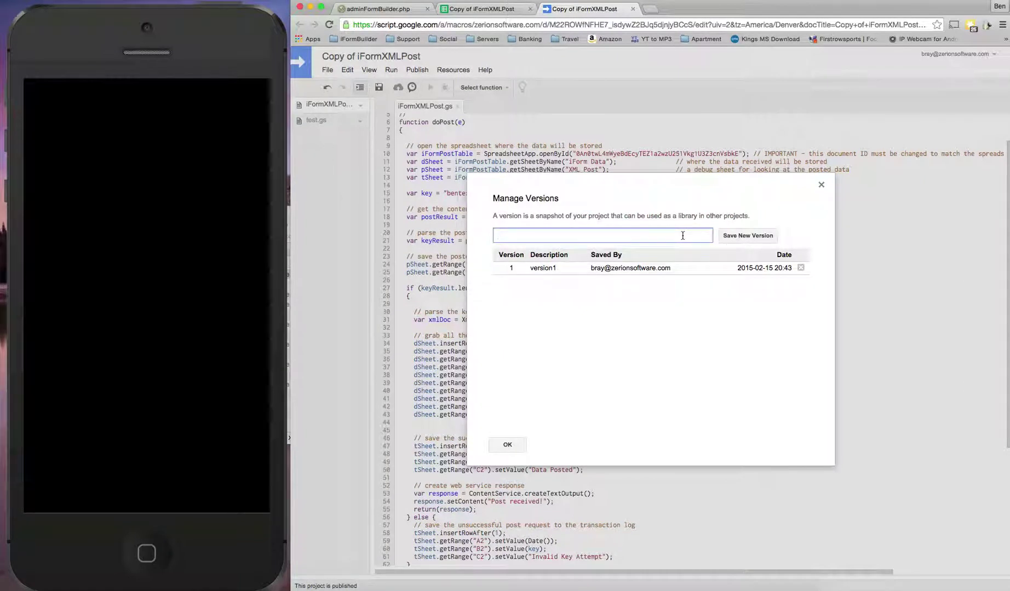
{"action": "type", "text": "chang"}
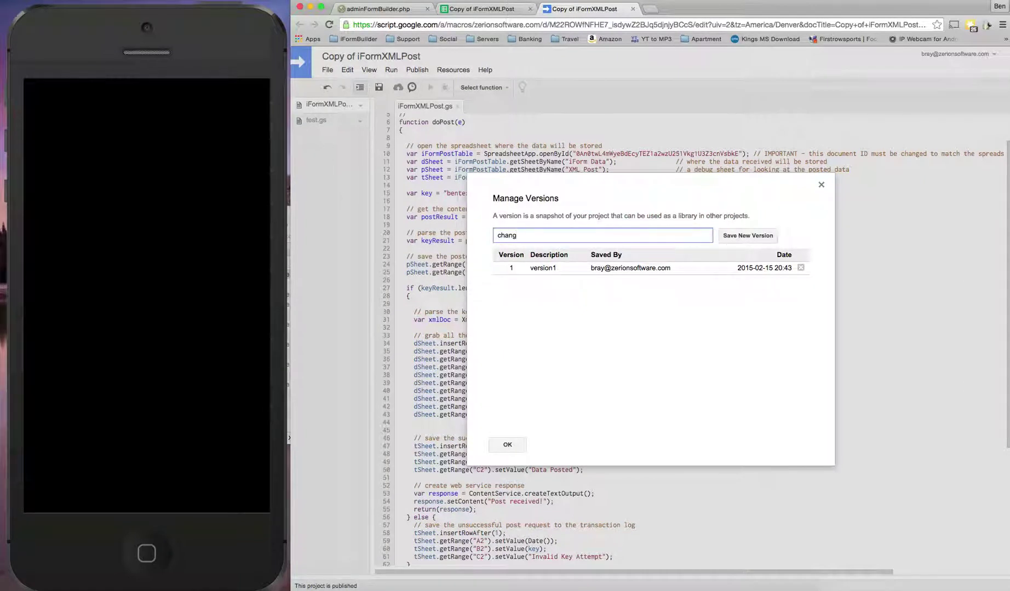
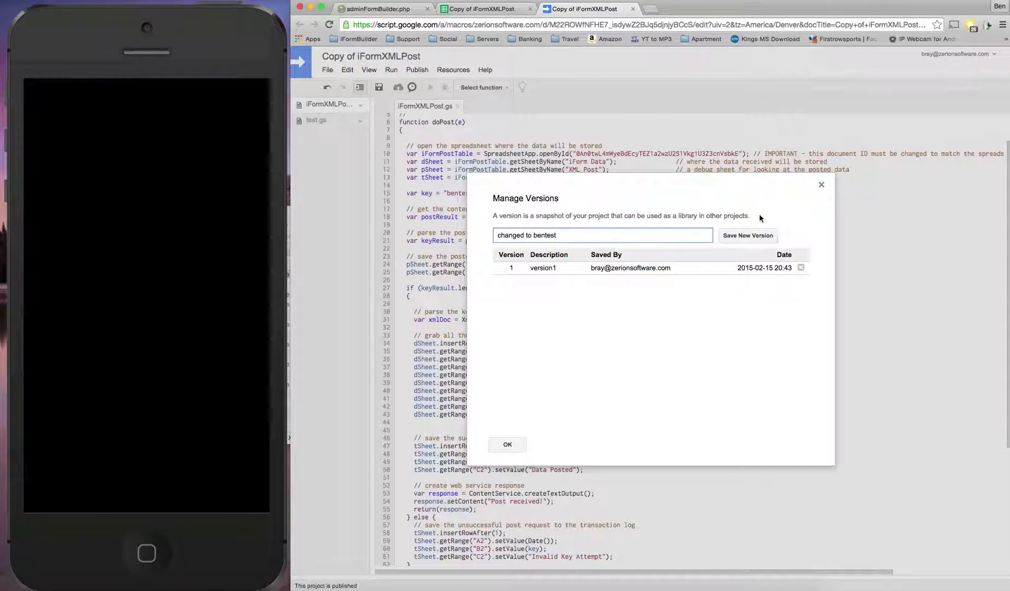
{"action": "left_click", "coordinate": [745, 236]}
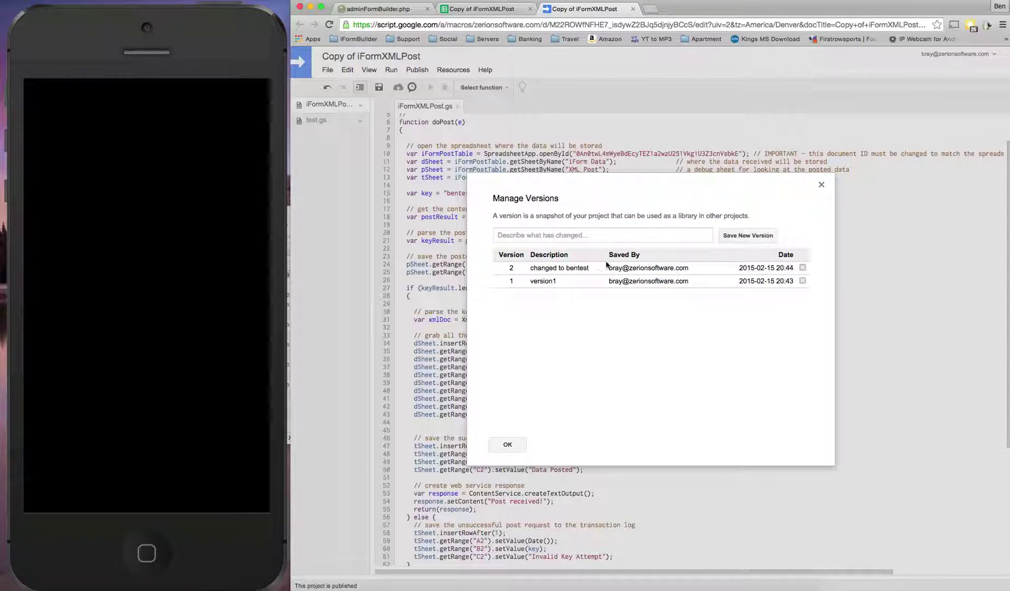
{"action": "left_click", "coordinate": [504, 446]}
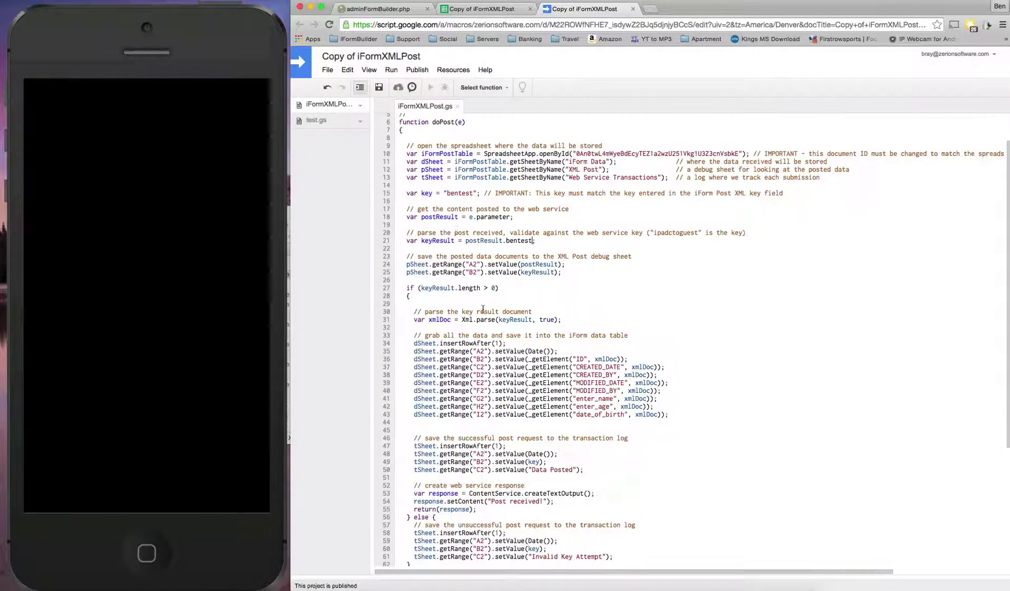
Redeploy the web app using project version 2
{"action": "left_click", "coordinate": [416, 70]}
{"action": "left_click", "coordinate": [430, 93]}
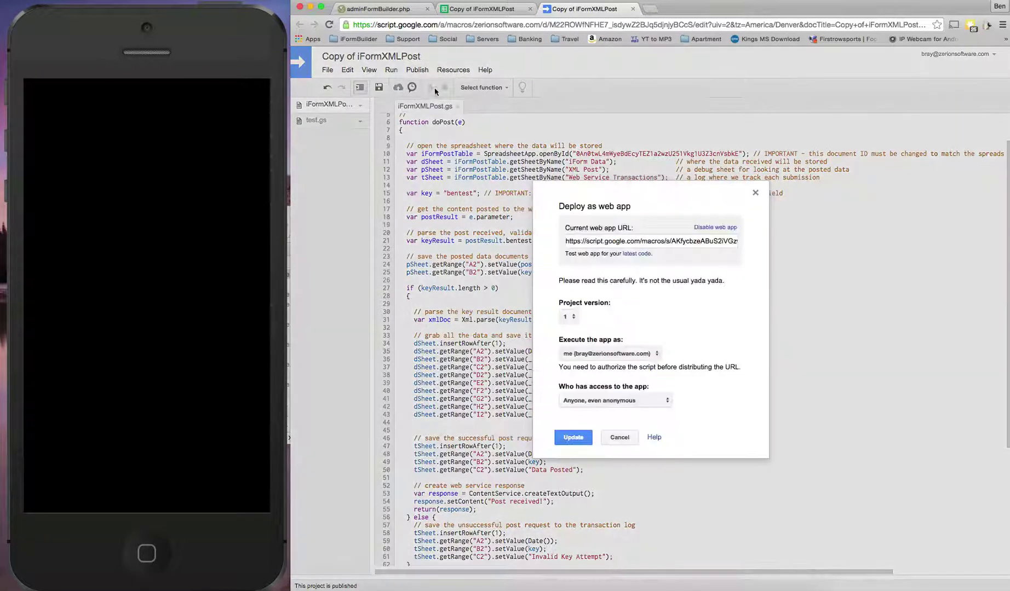
{"action": "left_click", "coordinate": [573, 318]}
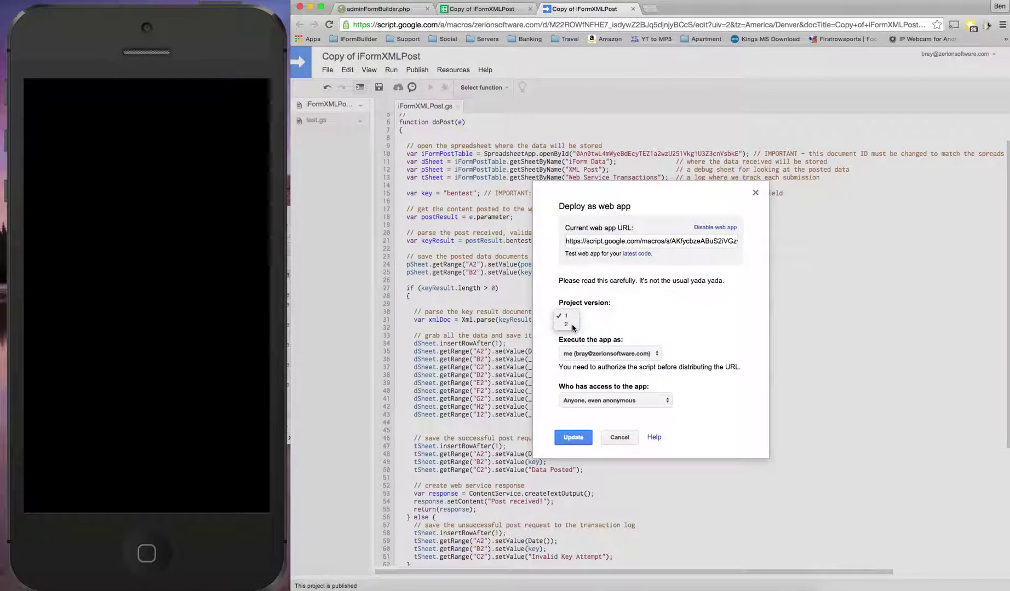
{"action": "left_click", "coordinate": [573, 325]}
{"action": "left_click", "coordinate": [573, 437]}
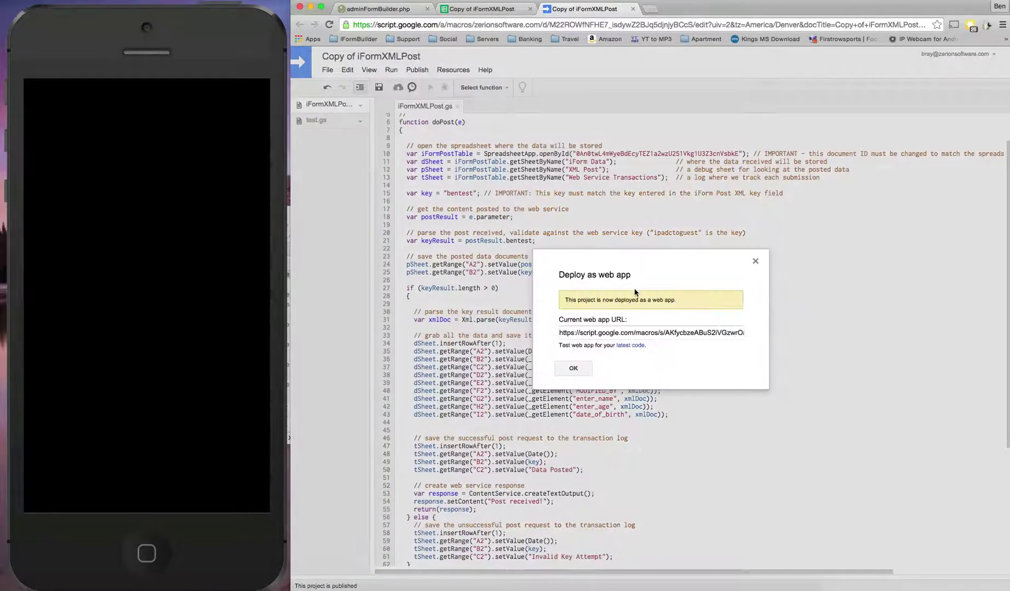
Copy the new web app URL and paste it over the old URL in the line 1 comment
{"action": "left_click", "coordinate": [634, 333]}
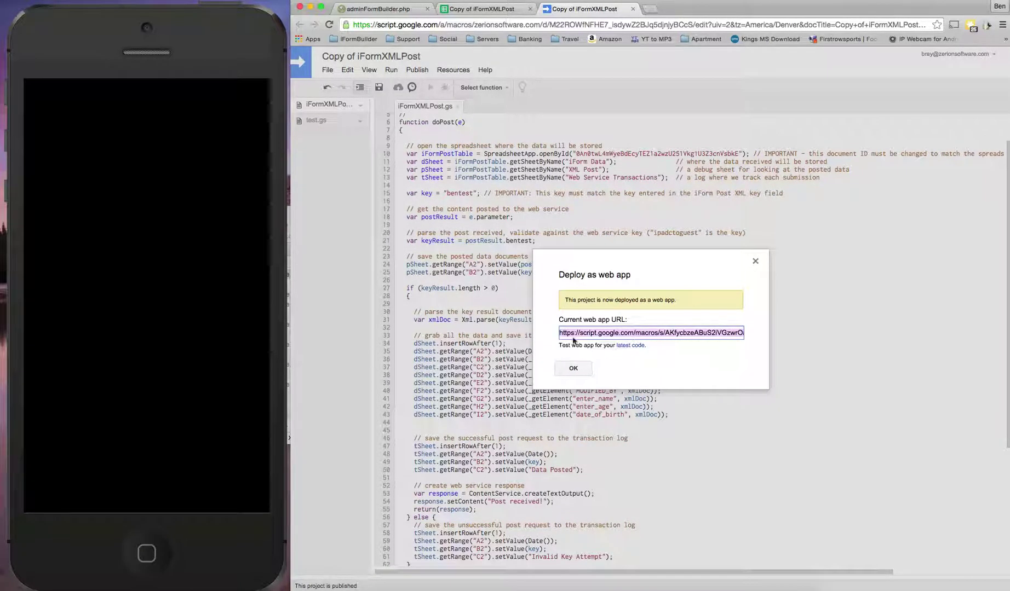
{"action": "left_click", "coordinate": [573, 368]}
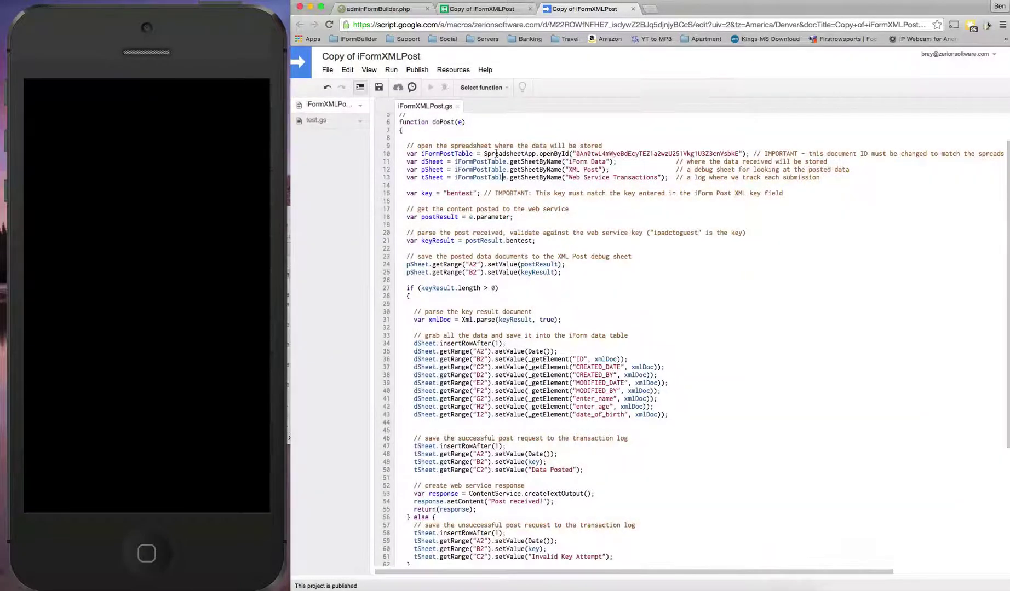
{"action": "scroll", "coordinate": [465, 142], "scroll_direction": "up", "scroll_amount": 3}
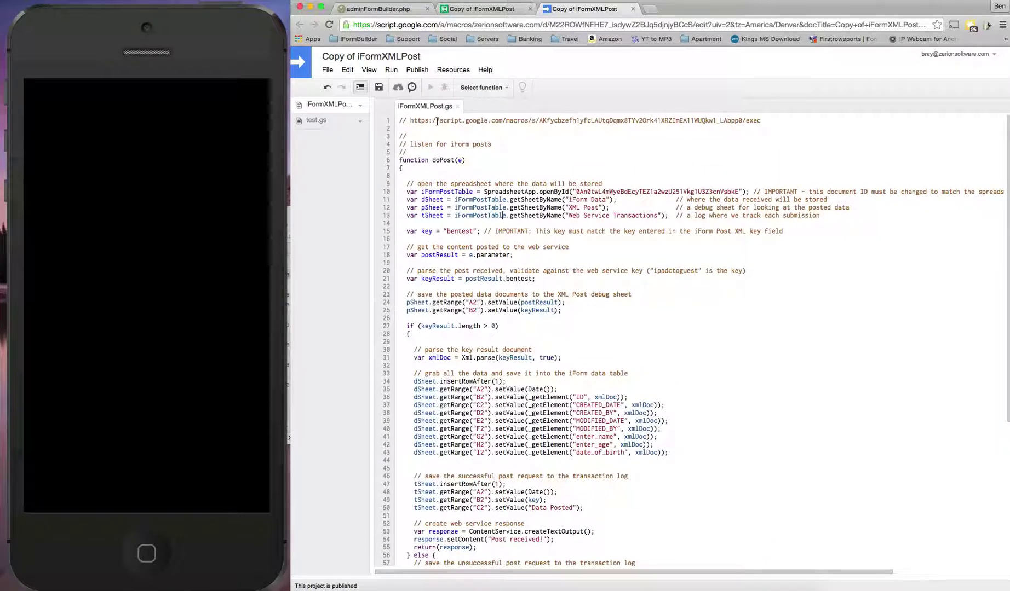
{"action": "left_click_drag", "start_coordinate": [410, 120], "coordinate": [760, 121]}
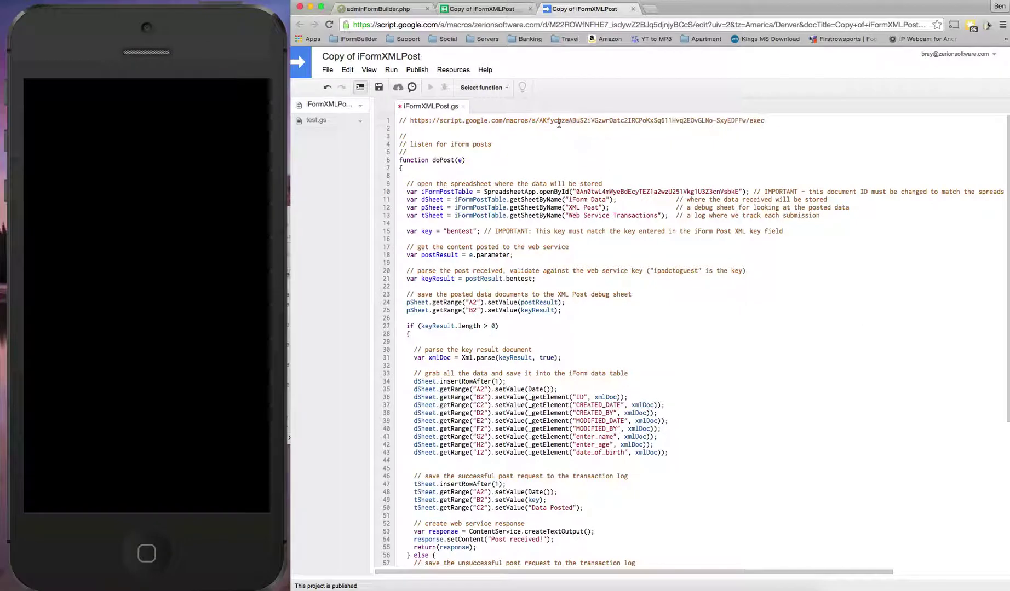
Go to iFormBuilder and open the Form Assignment list
{"action": "left_click", "coordinate": [401, 10]}
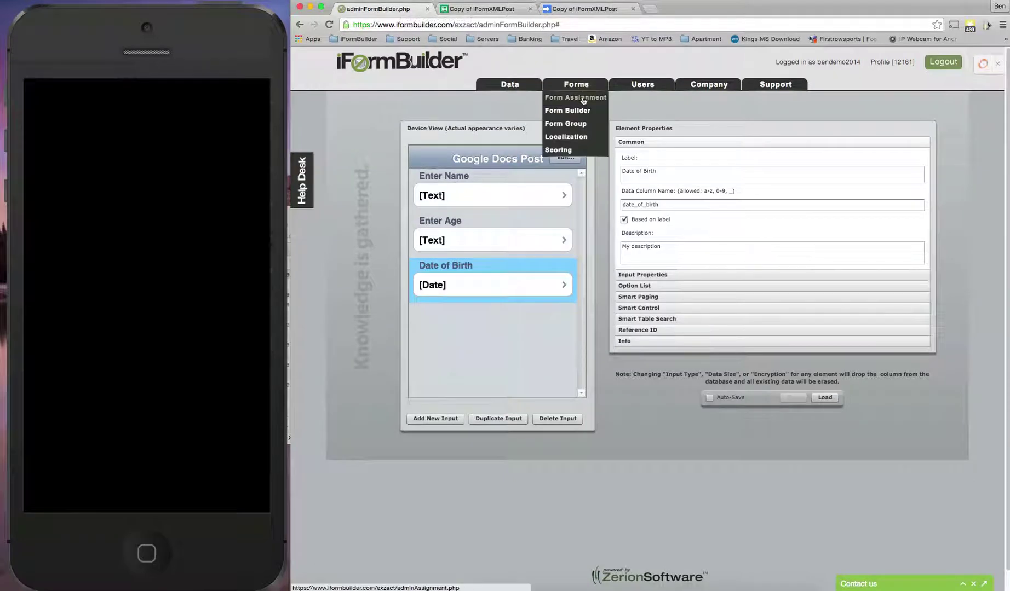
{"action": "left_click", "coordinate": [584, 98]}
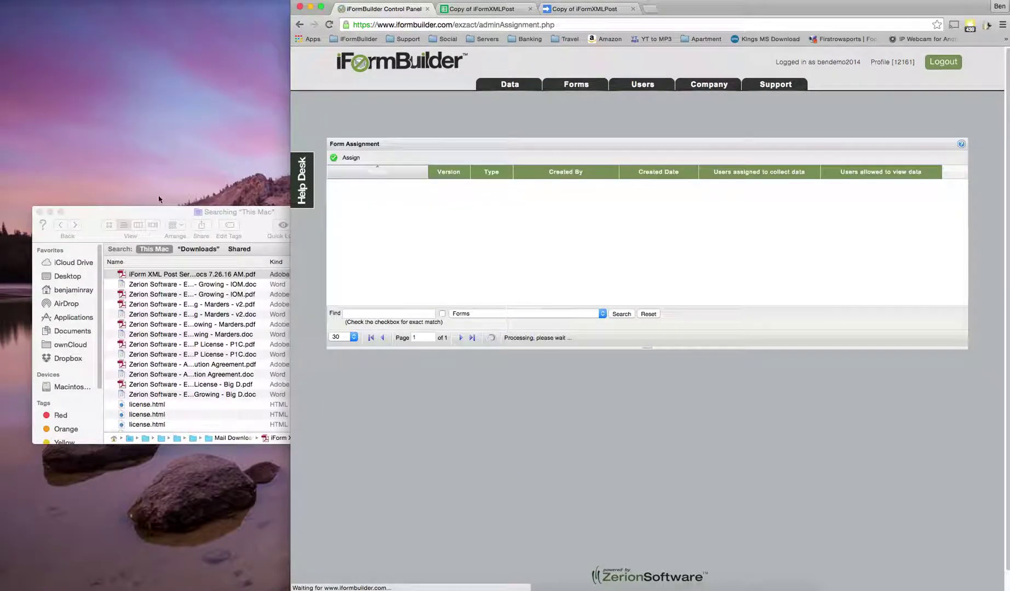
{"action": "left_click", "coordinate": [37, 212]}
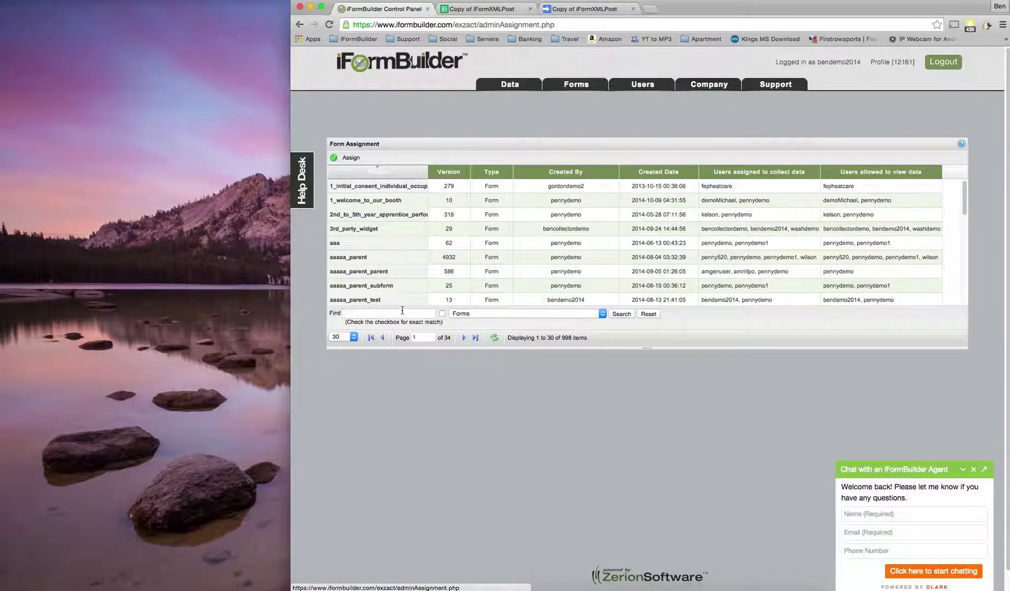
Filter the forms by 'google' and open the assignment settings for google_docs_post
{"action": "left_click", "coordinate": [402, 312]}
{"action": "type", "text": "google"}
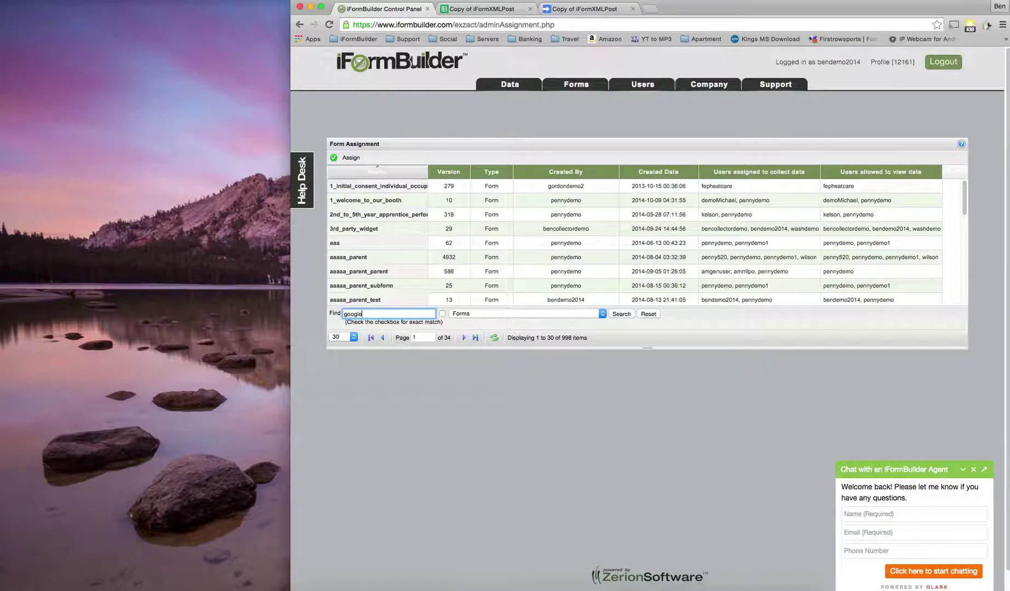
{"action": "key", "text": "Return"}
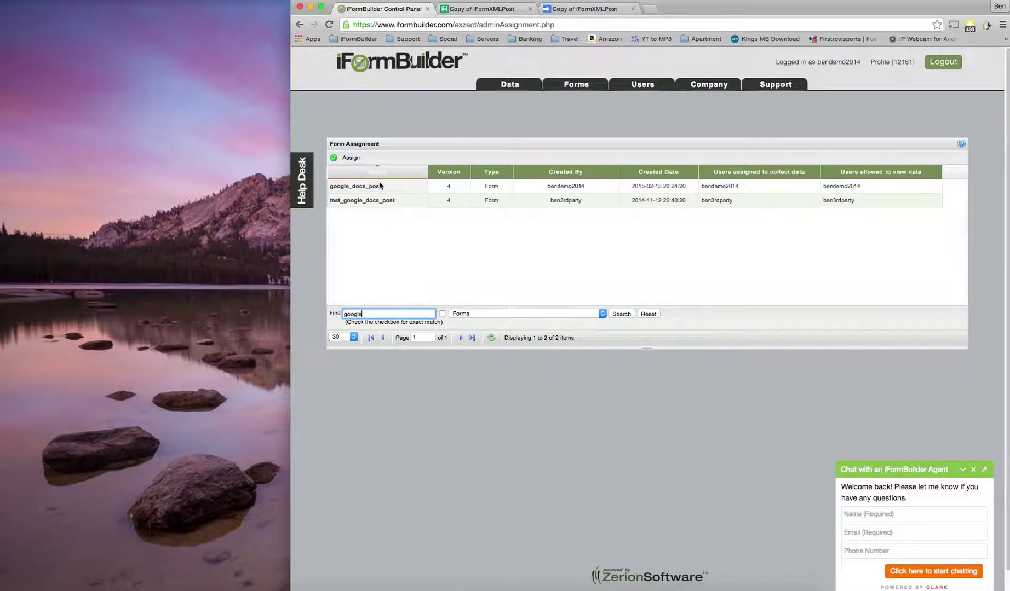
{"action": "left_click", "coordinate": [389, 186]}
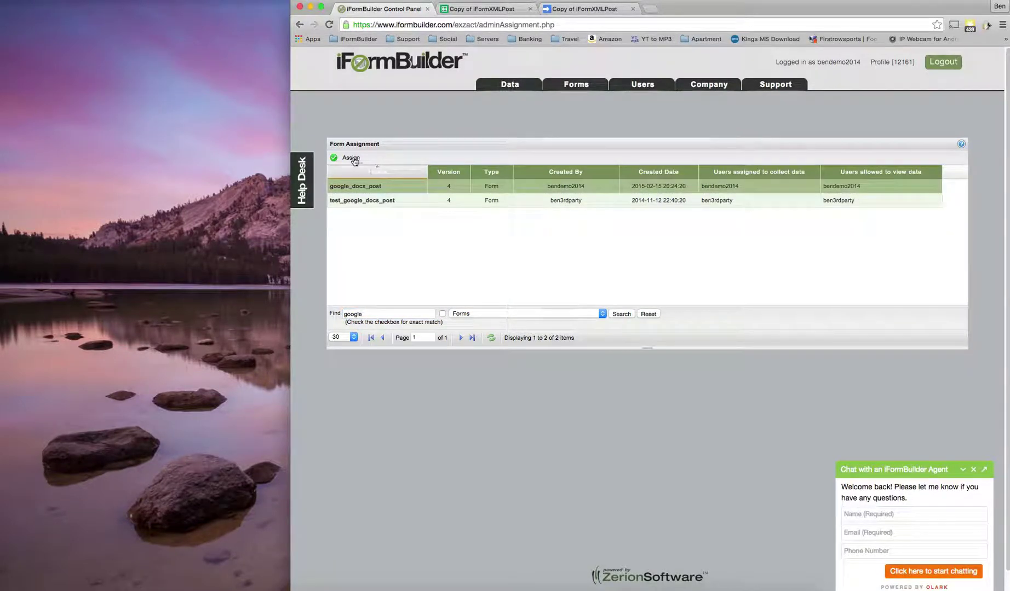
{"action": "left_click", "coordinate": [353, 159]}
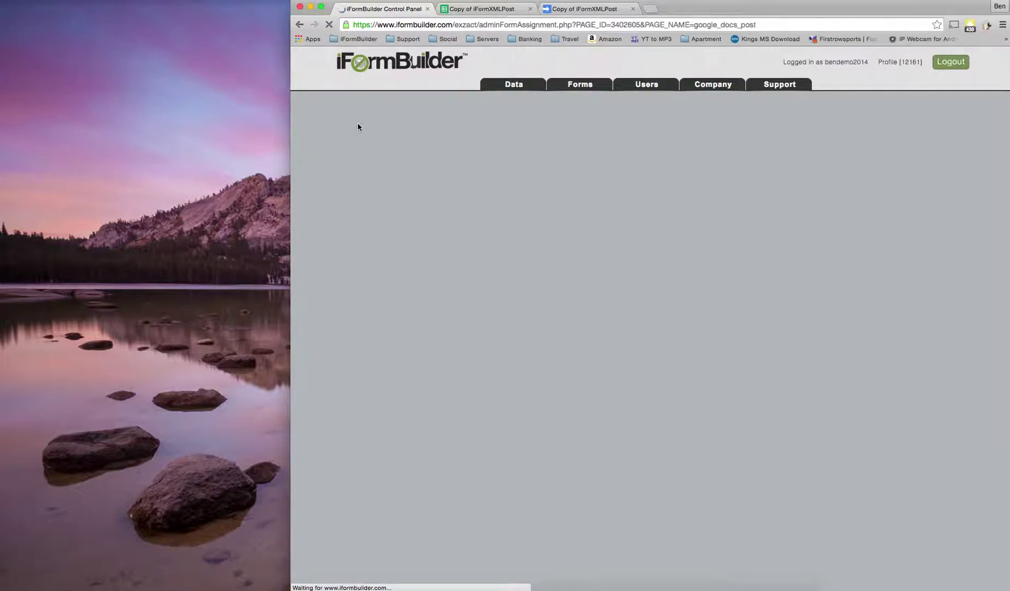
{"action": "scroll", "coordinate": [471, 209], "scroll_direction": "down", "scroll_amount": 5}
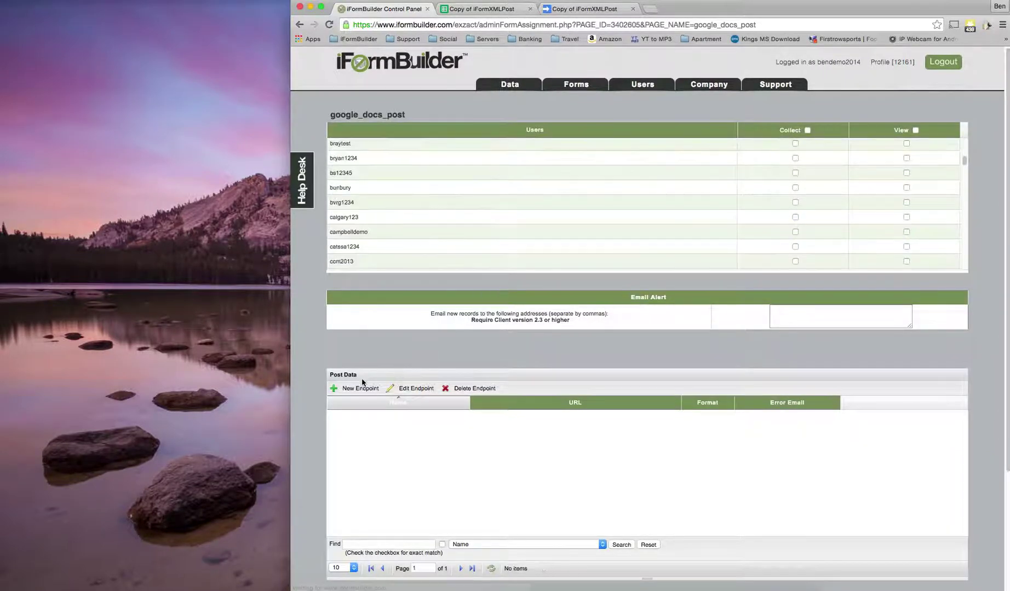
Start a new endpoint named 'send to google docs' with the web app URL pasted in
{"action": "left_click", "coordinate": [354, 389]}
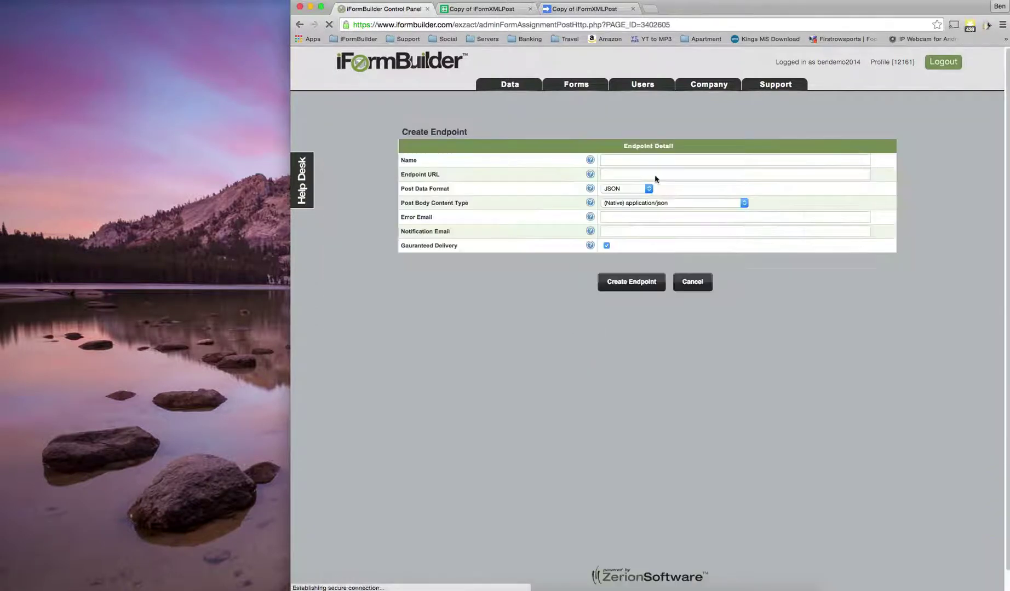
{"action": "left_click", "coordinate": [650, 159]}
{"action": "type", "text": "S"}
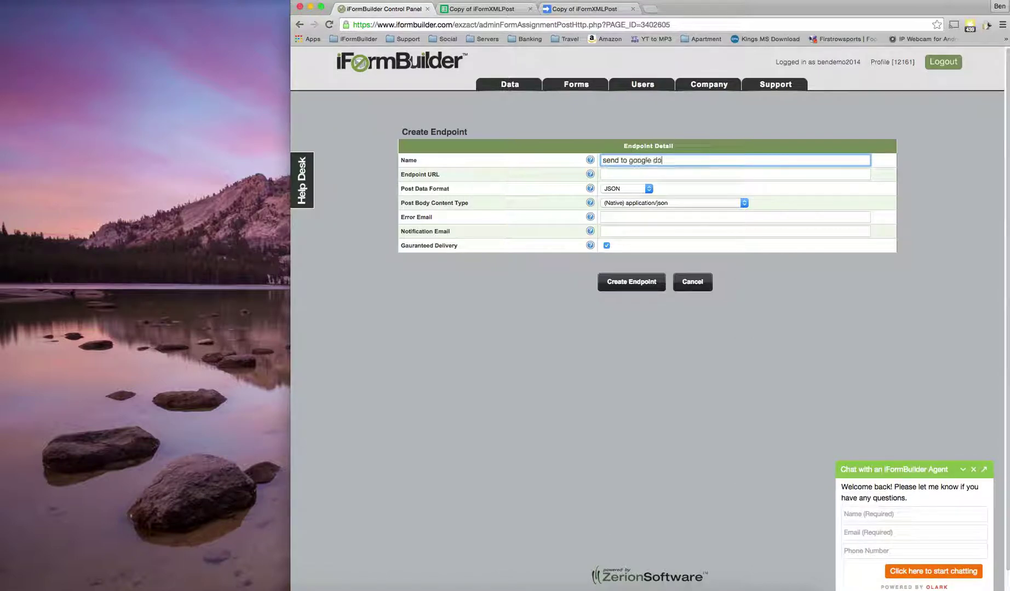
{"action": "left_click", "coordinate": [641, 174]}
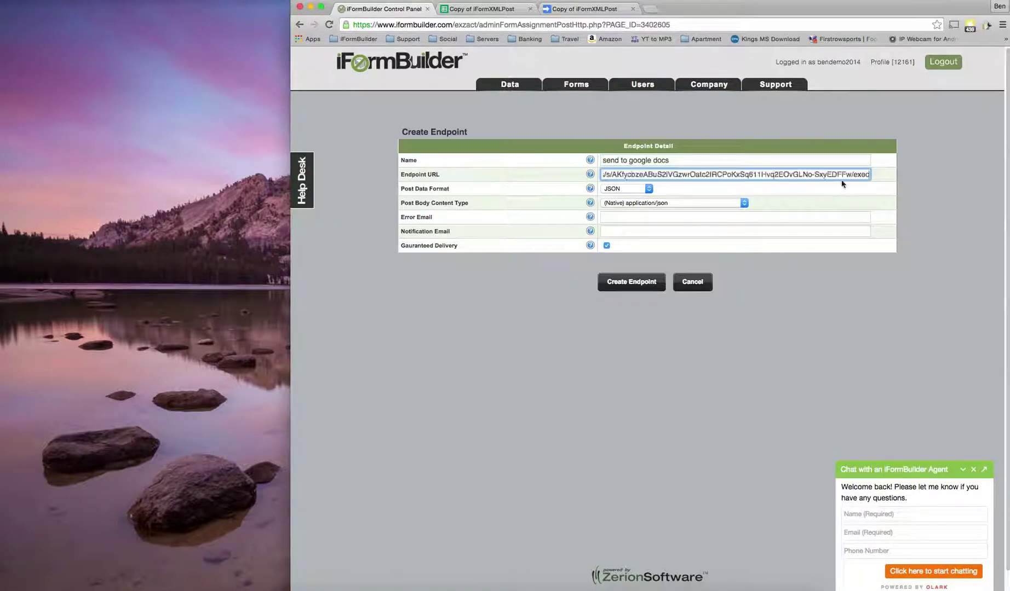
Set the endpoint to post XML as key-value pairs and enter the web service key
{"action": "left_click", "coordinate": [646, 189]}
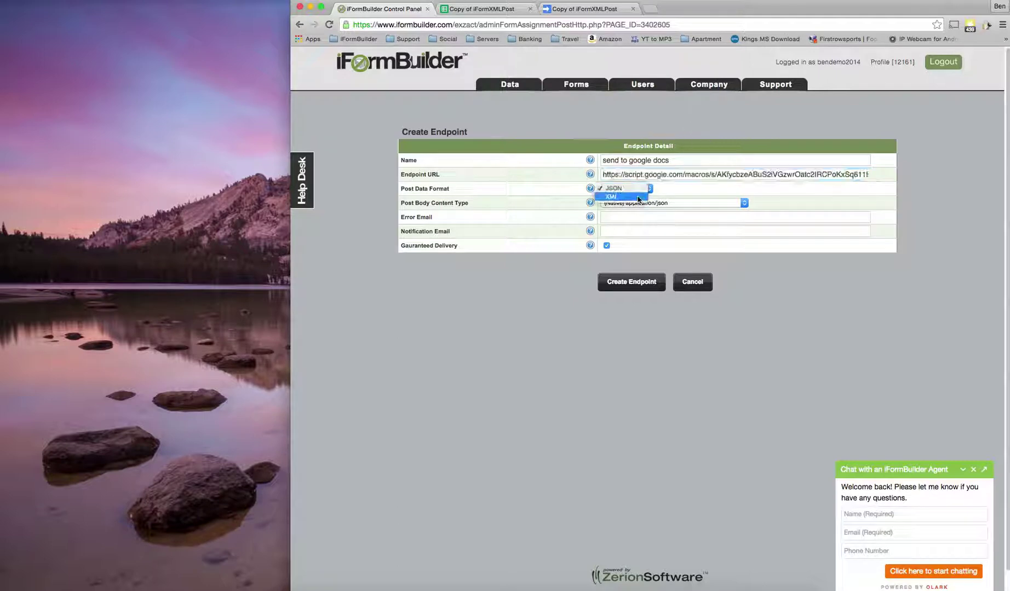
{"action": "left_click", "coordinate": [638, 199]}
{"action": "left_click", "coordinate": [677, 204]}
{"action": "left_click", "coordinate": [675, 210]}
{"action": "left_click", "coordinate": [775, 204]}
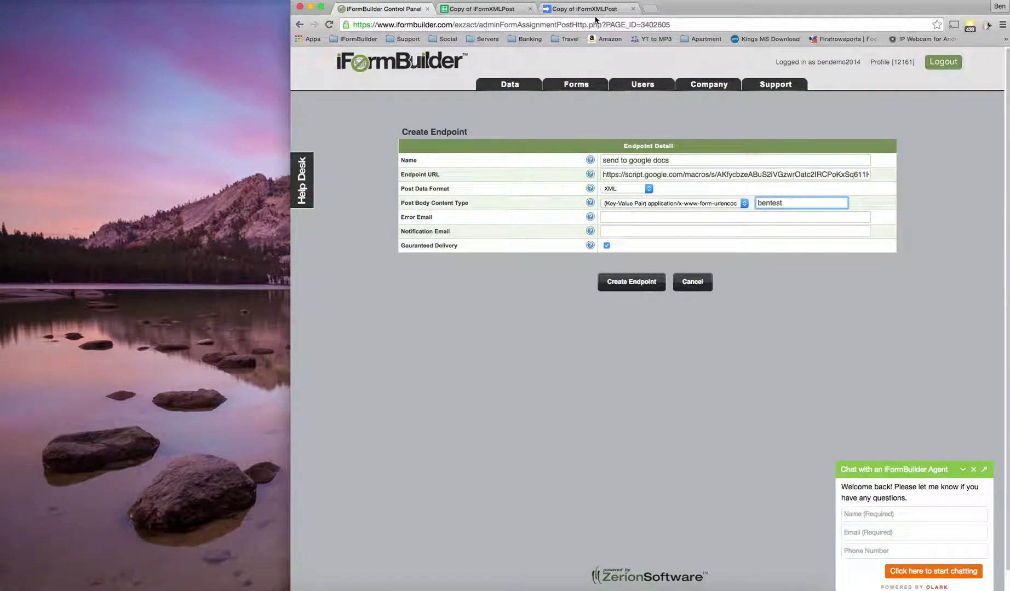
Use the same e-mail address for errors and notifications, then create the endpoint
{"action": "left_click", "coordinate": [630, 215]}
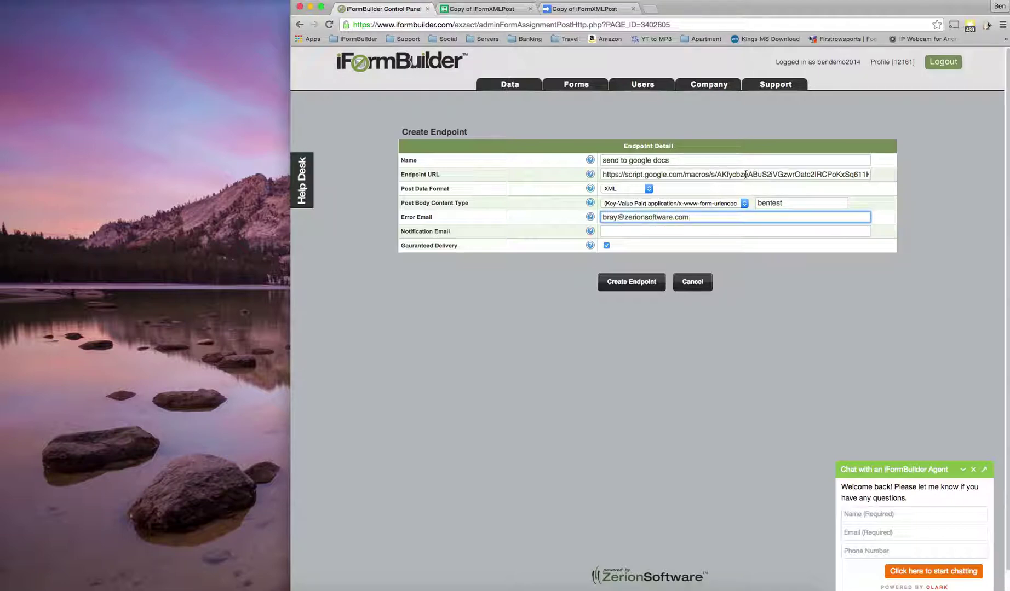
{"action": "left_click_drag", "start_coordinate": [689, 219], "coordinate": [606, 213]}
{"action": "key", "text": "cmd+c"}
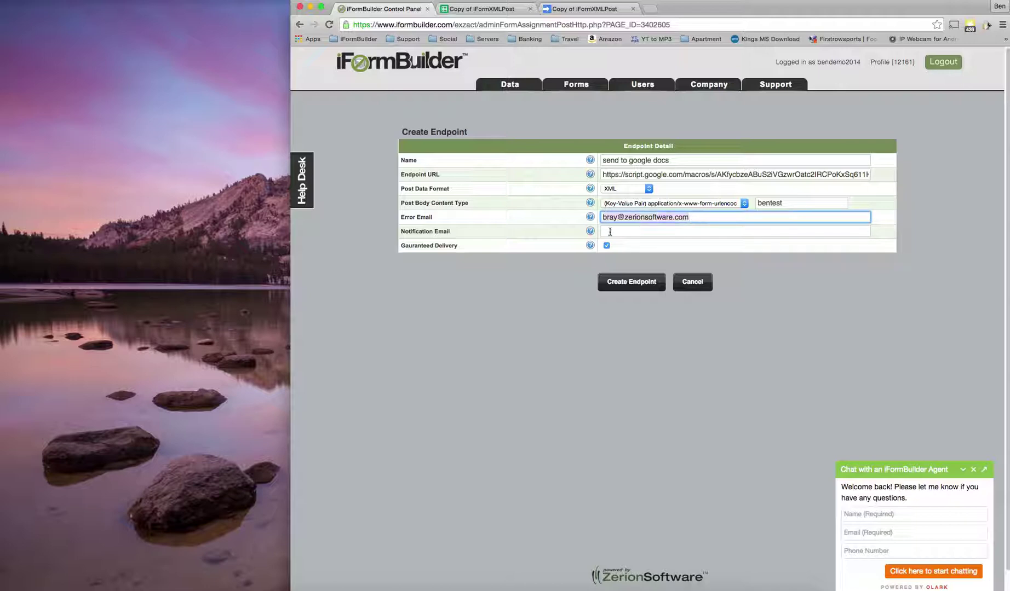
{"action": "left_click", "coordinate": [609, 231]}
{"action": "key", "text": "cmd+v"}
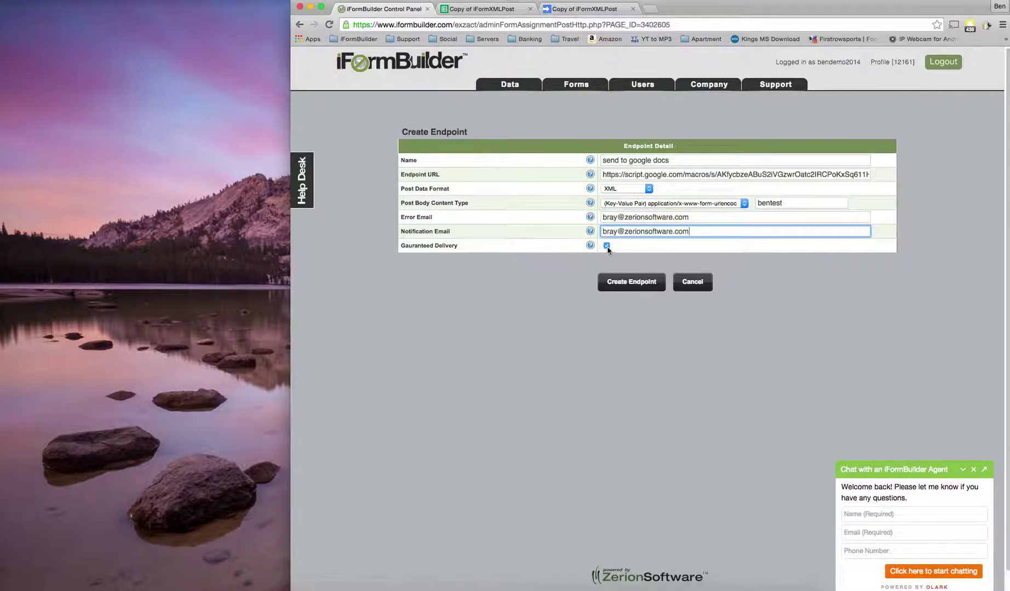
{"action": "left_click", "coordinate": [630, 287]}
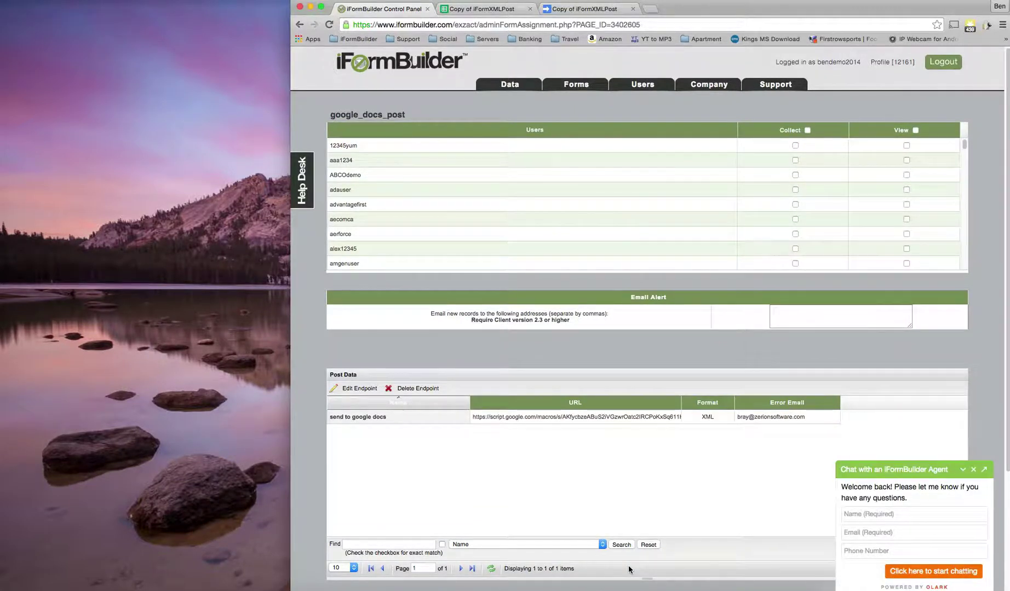
Run doPost in the script editor and accept the authorization request for spreadsheet and external-service access
{"action": "key", "text": "super+Tab"}
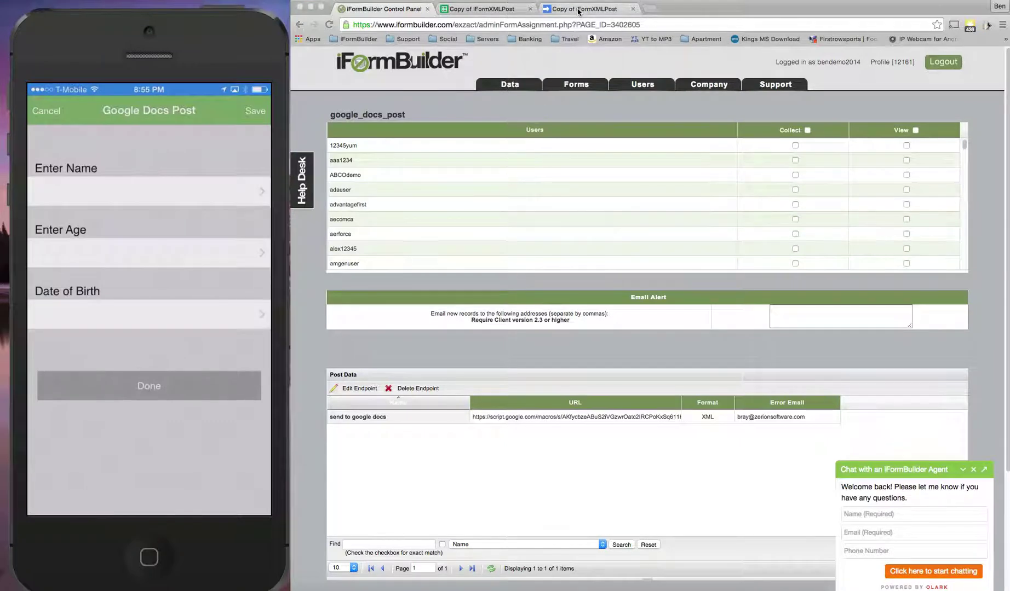
{"action": "left_click", "coordinate": [578, 11]}
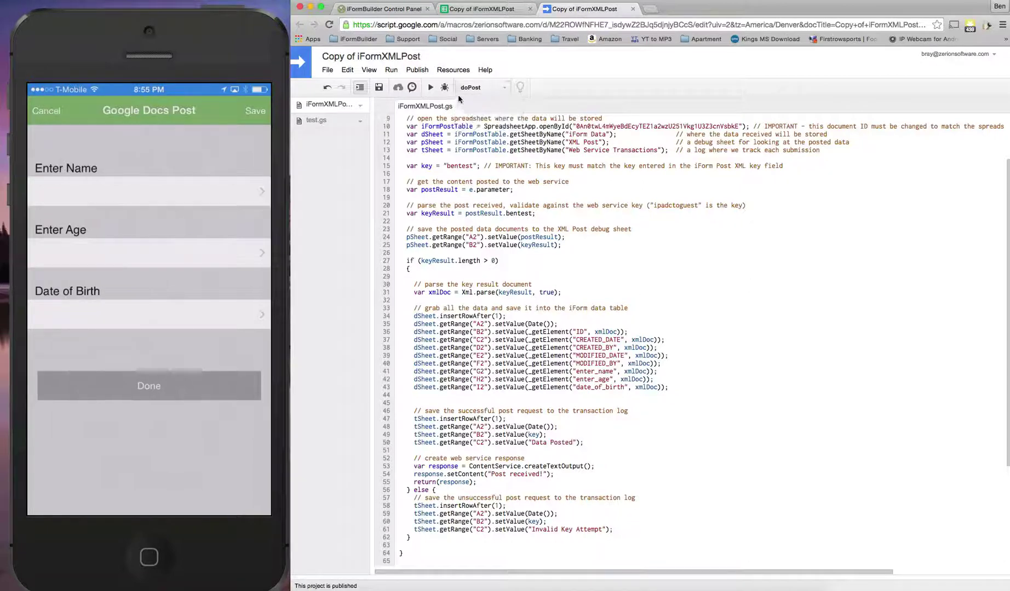
{"action": "left_click", "coordinate": [430, 88]}
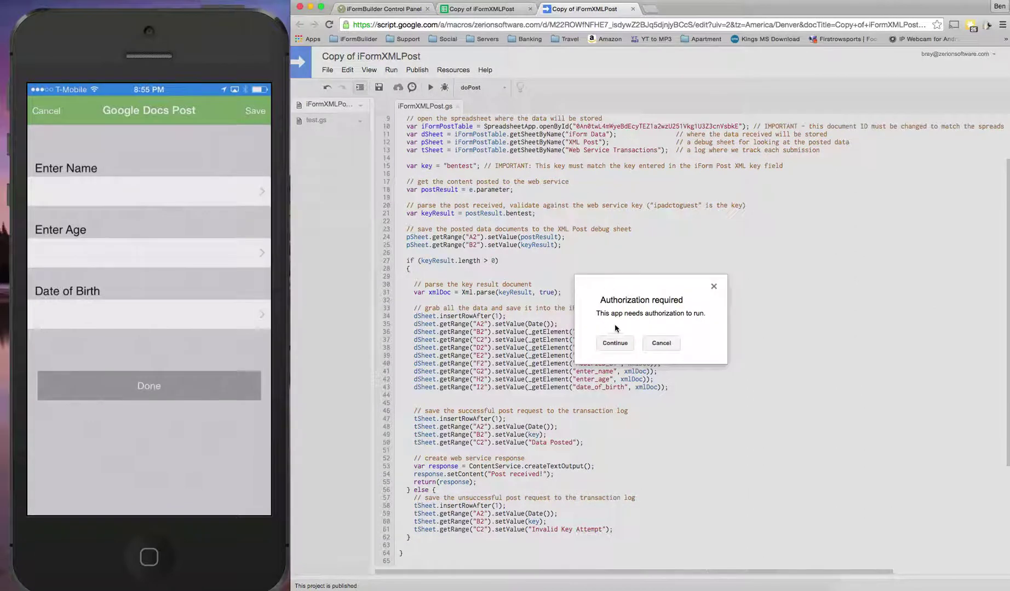
{"action": "left_click", "coordinate": [615, 343]}
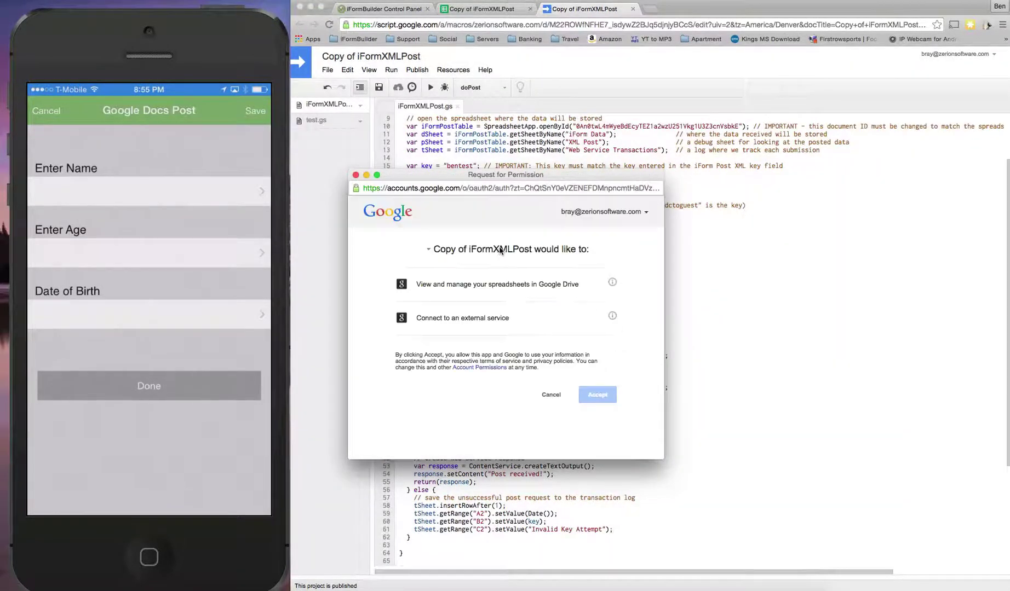
{"action": "left_click", "coordinate": [599, 395]}
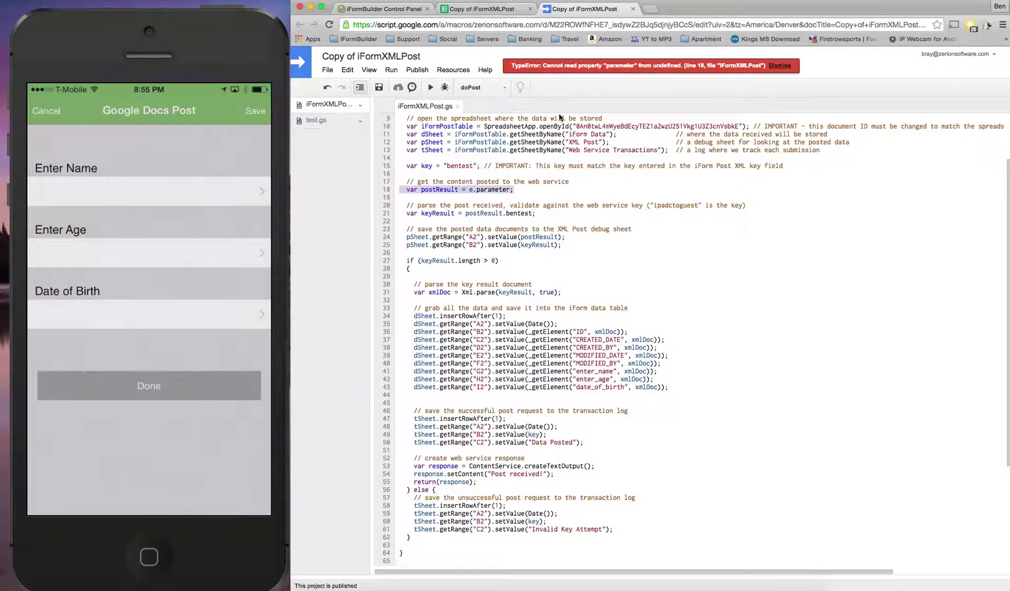
{"action": "left_click", "coordinate": [521, 189]}
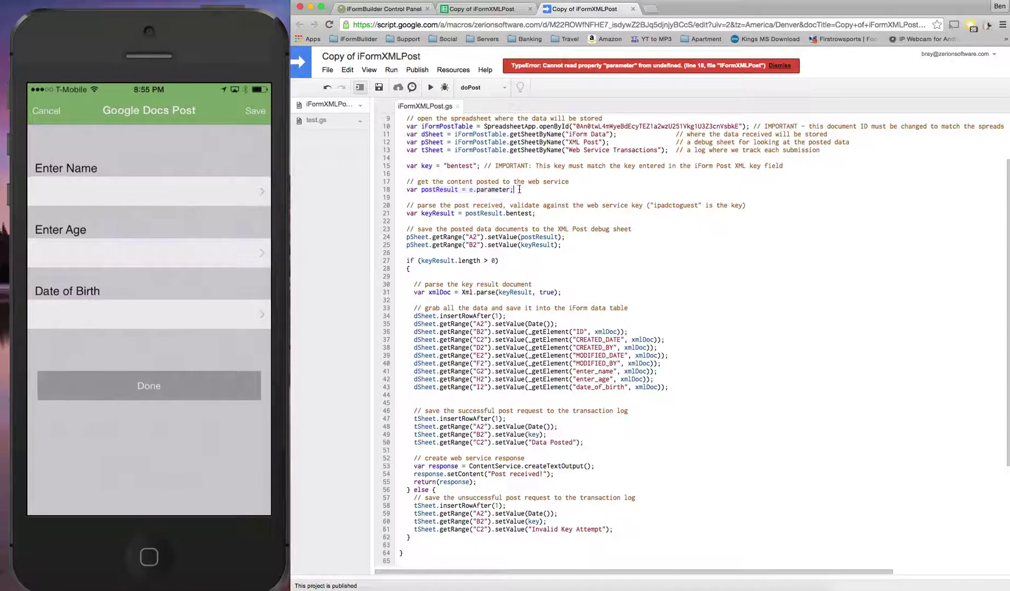
Switch to the linked spreadsheet
{"action": "left_click", "coordinate": [472, 9]}
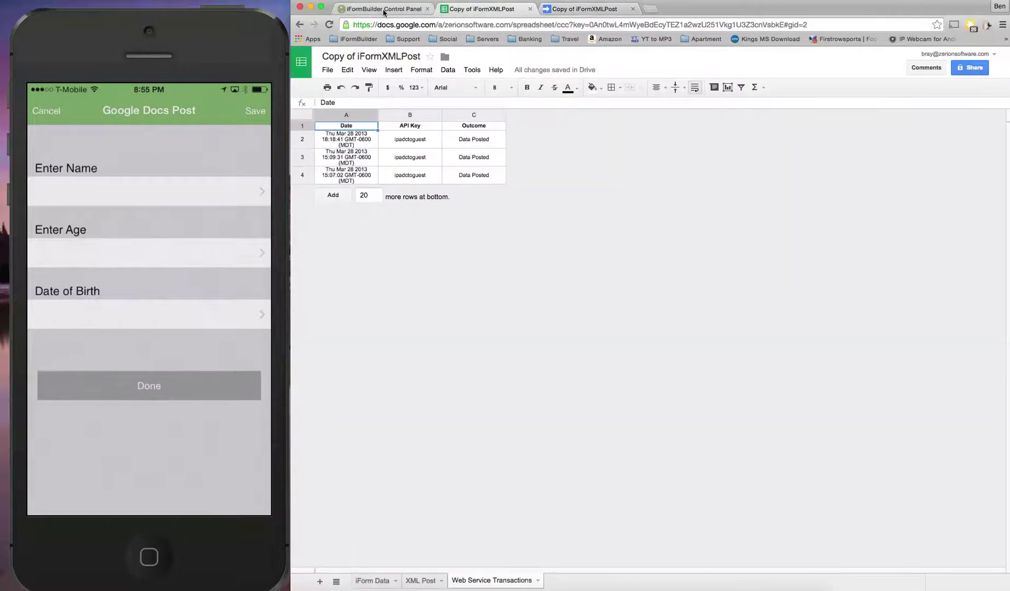